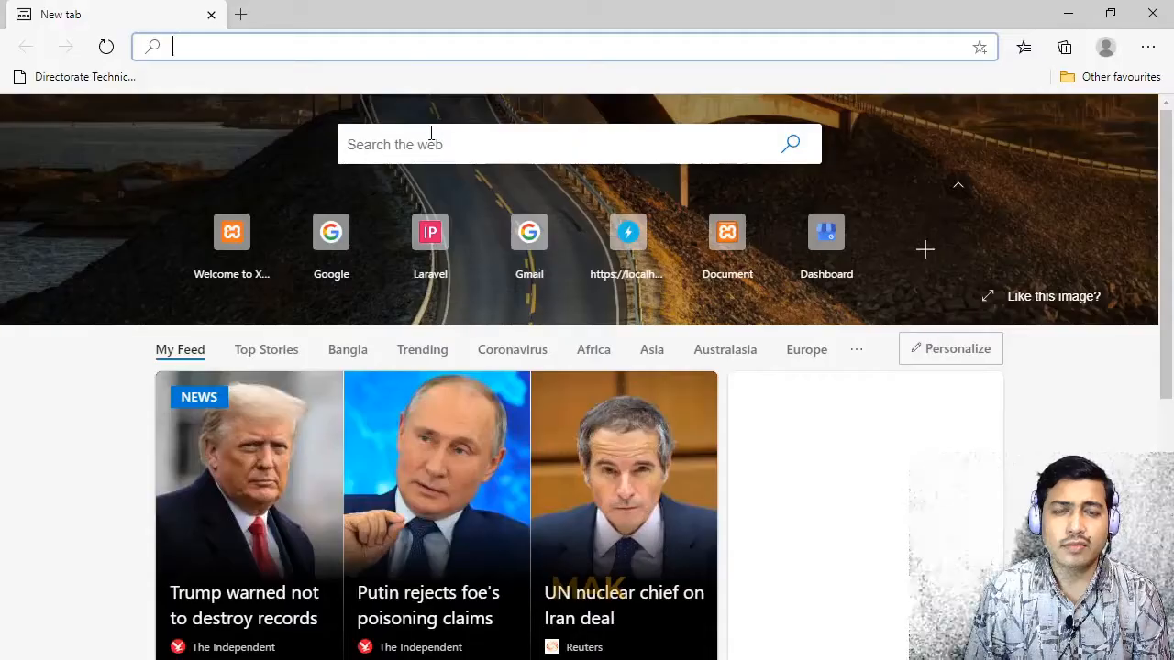
Step: Search the web for "android studio" and open the official Android Developers download page from the results
click(409, 147)
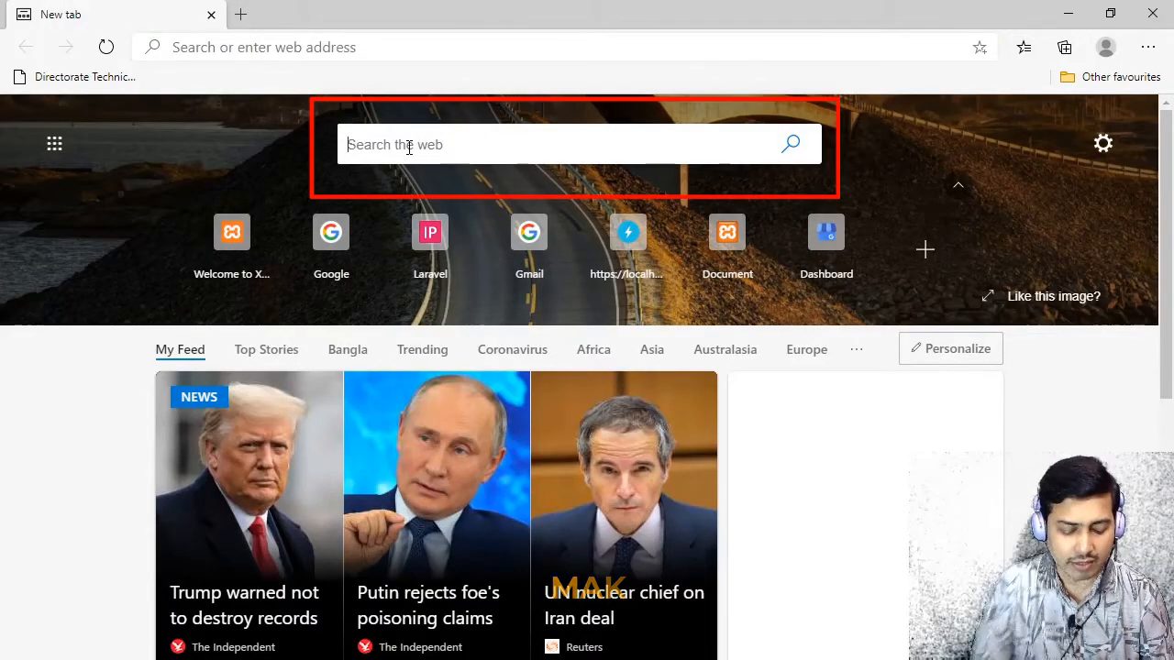
text(andr)
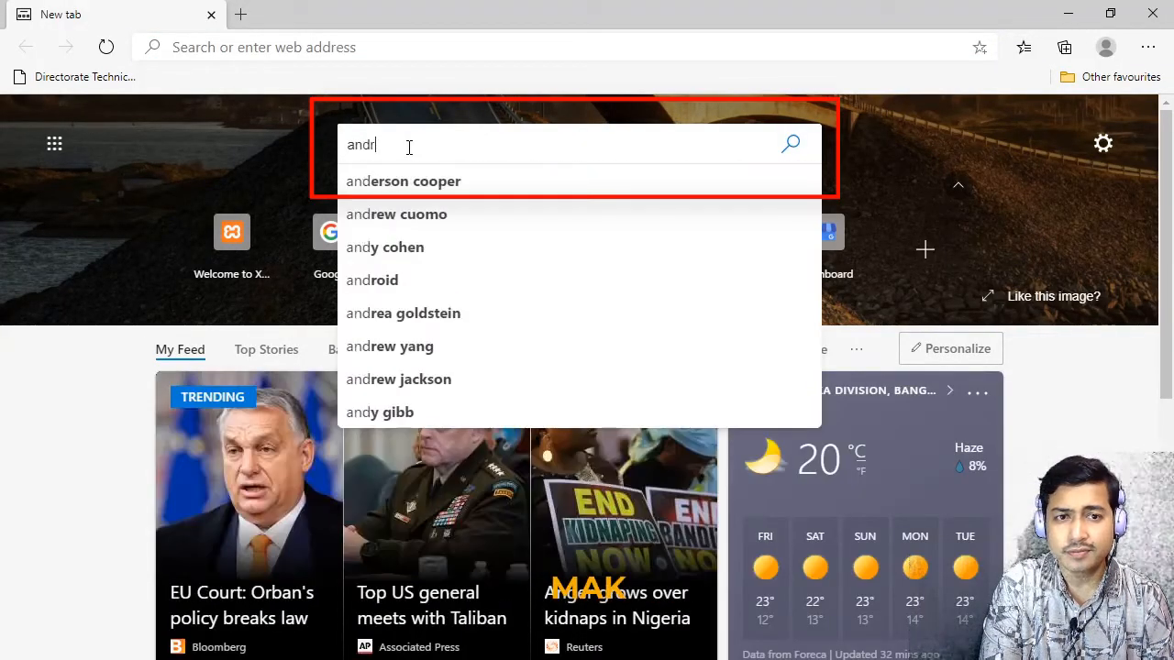
text(oid studio)
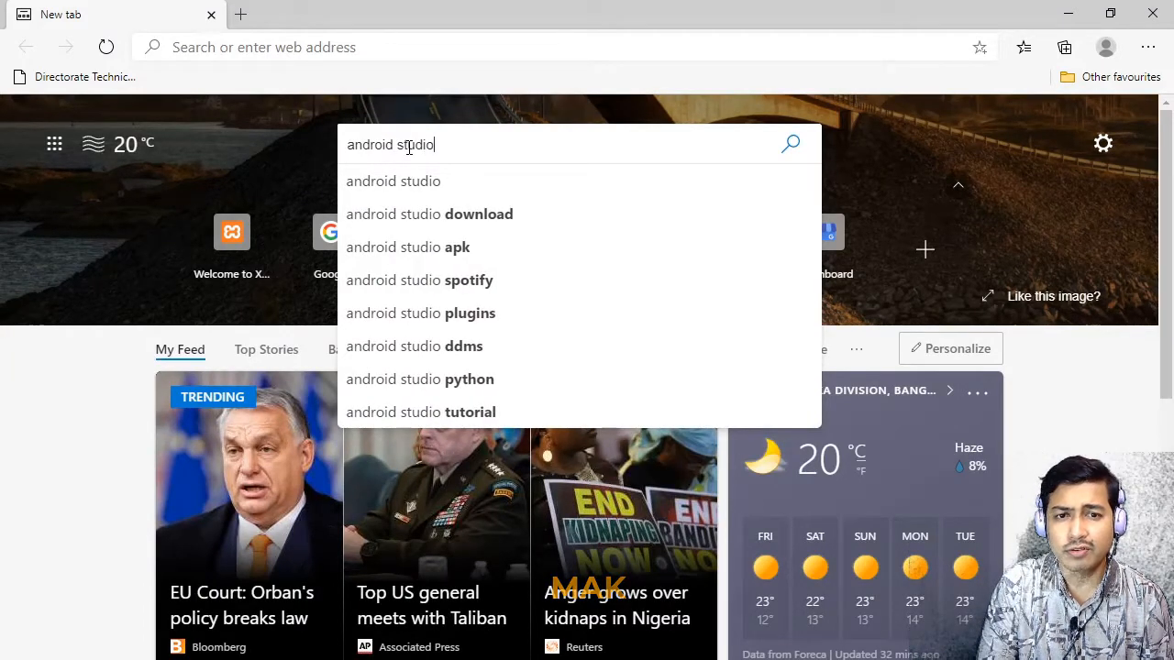
key(Return)
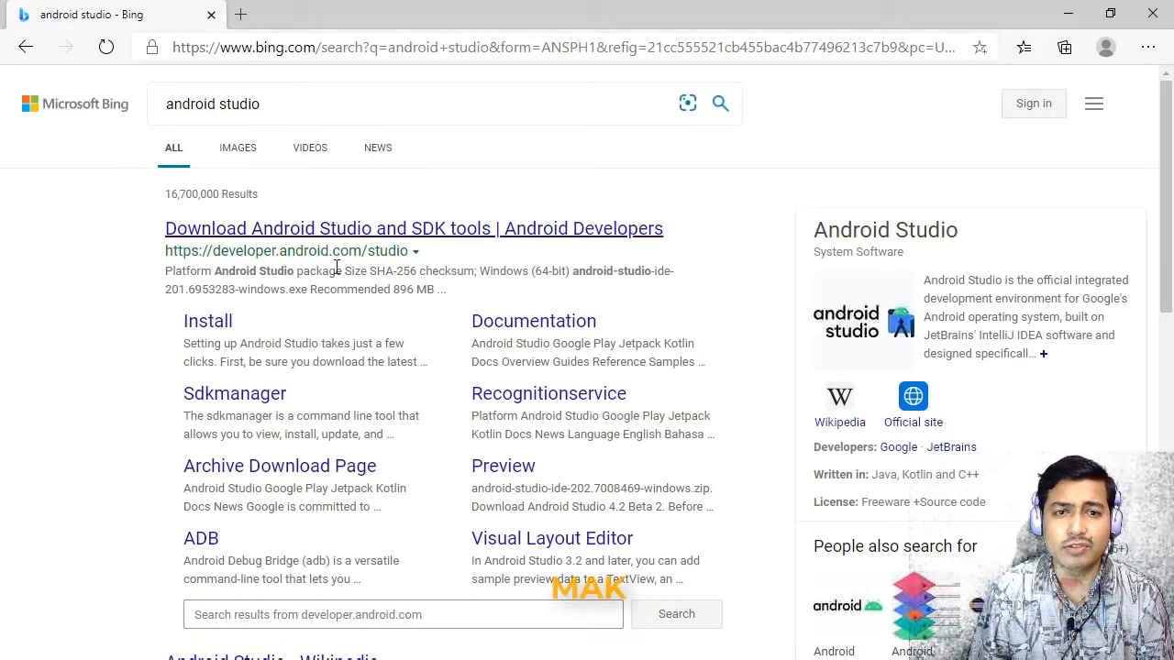
click(339, 233)
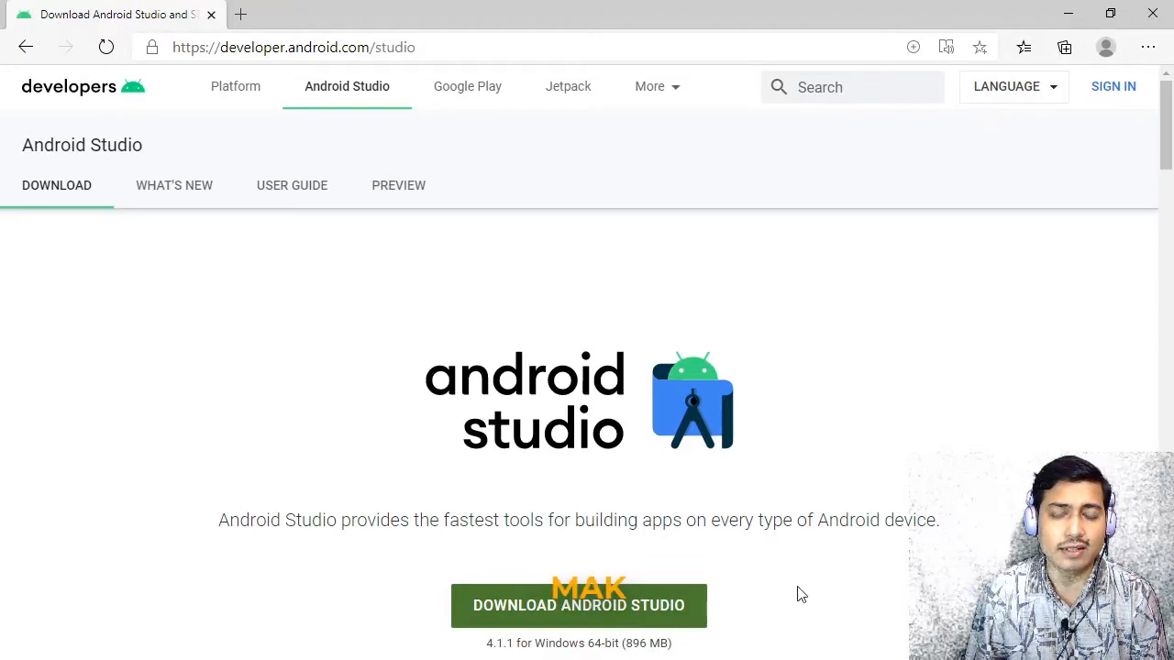
Step: Review the available Android Studio packages and start the download of version 4.1.1 for Windows 64-bit
click(1164, 183)
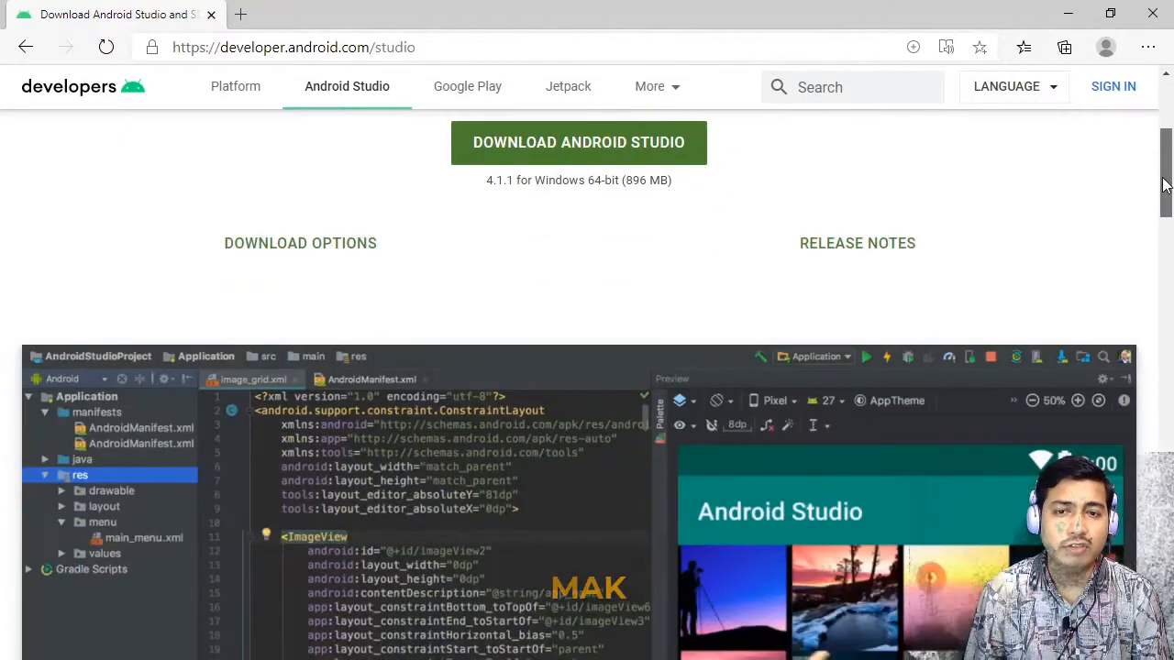
drag(1164, 183, 1162, 149)
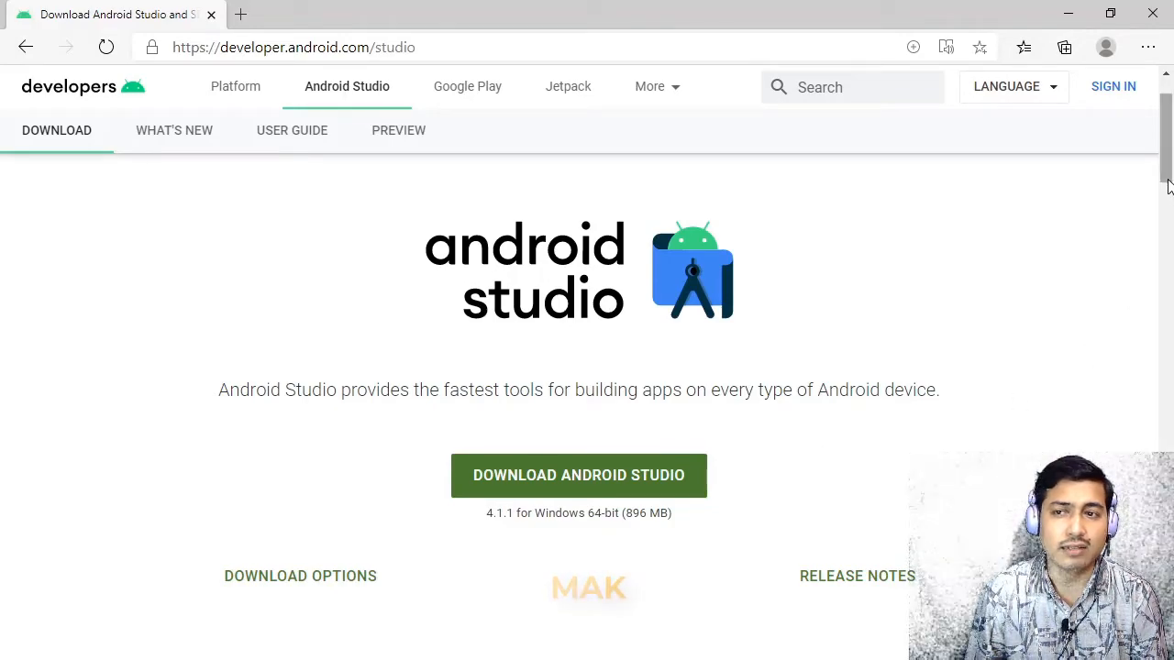
drag(1168, 152, 1153, 450)
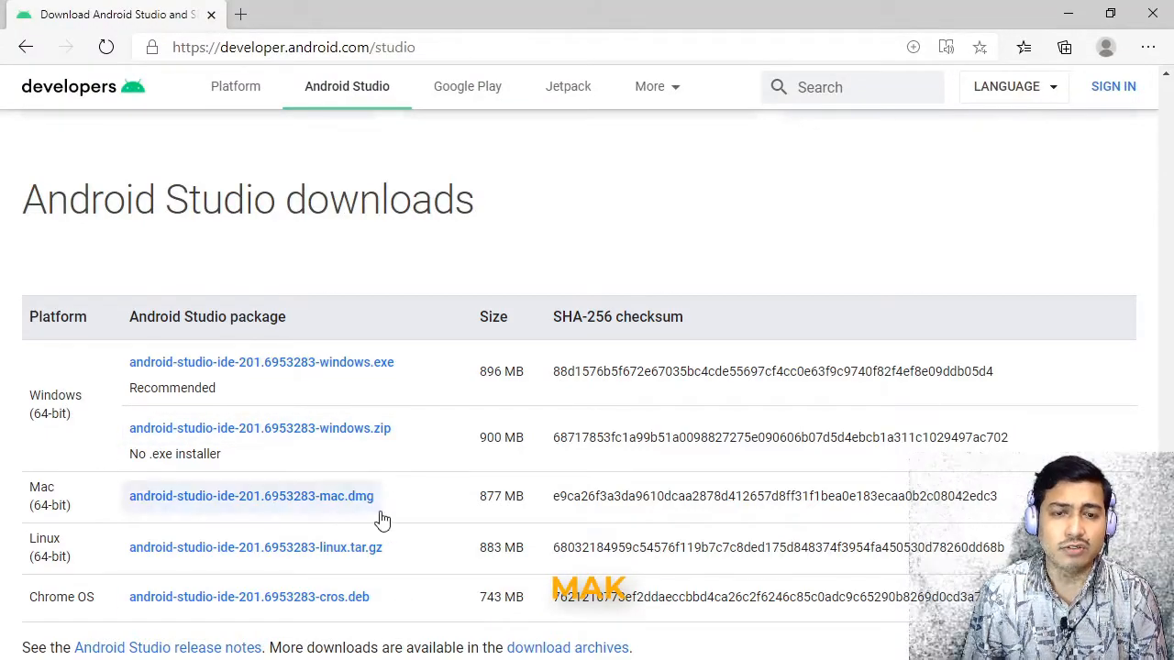
drag(1166, 511, 1172, 114)
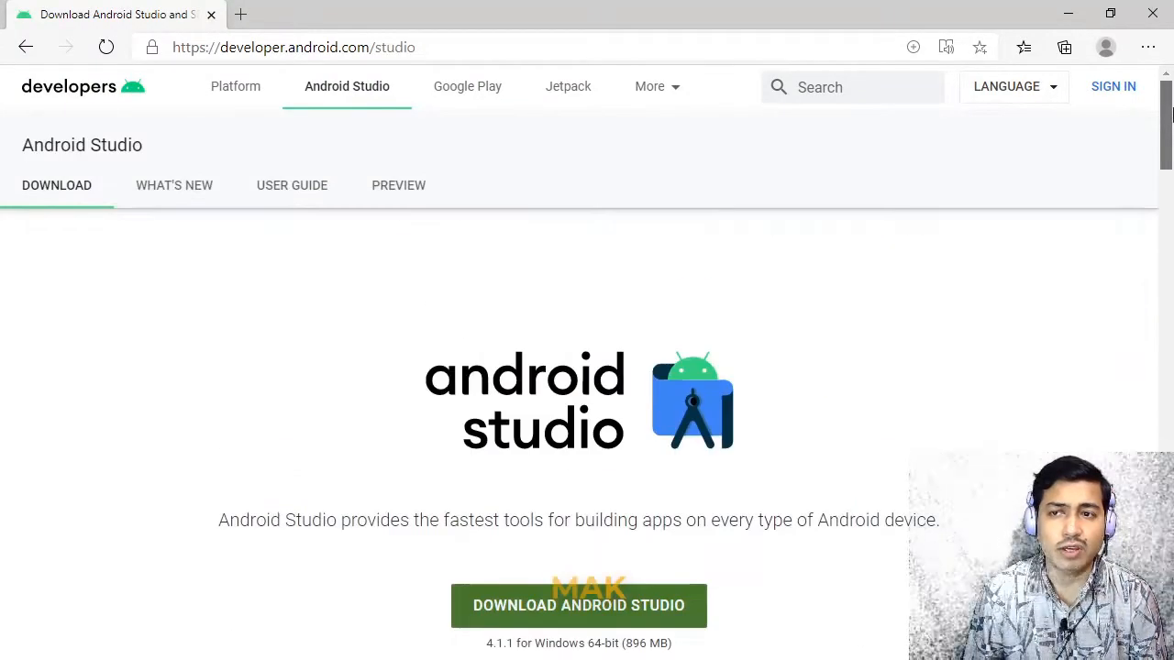
click(601, 616)
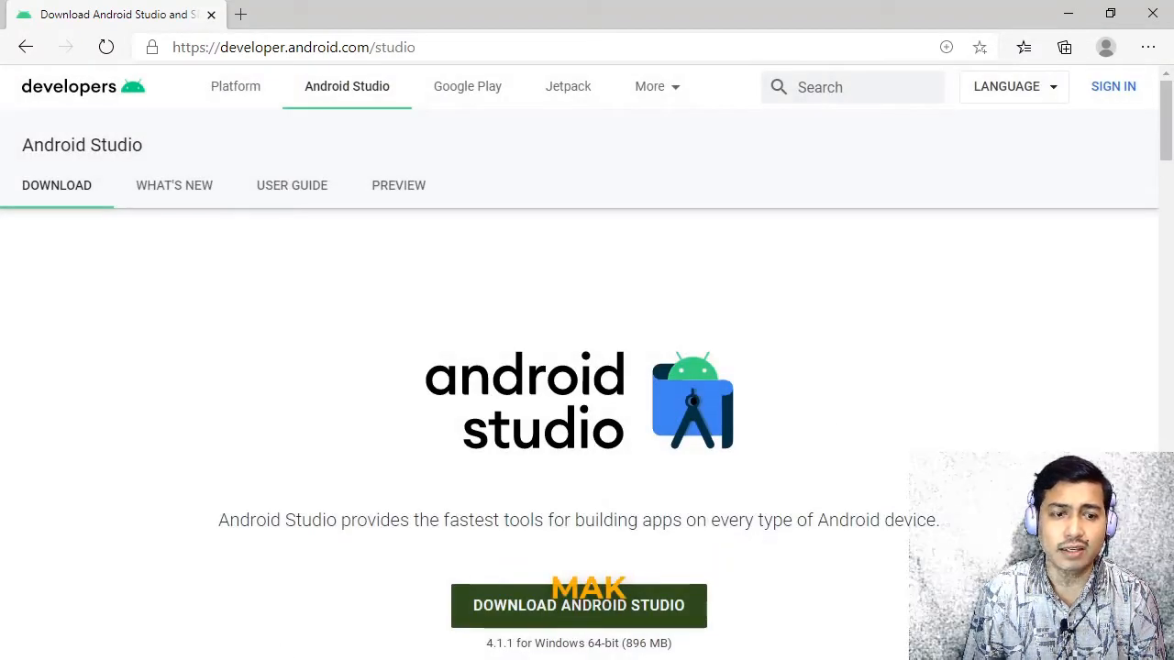
click(454, 620)
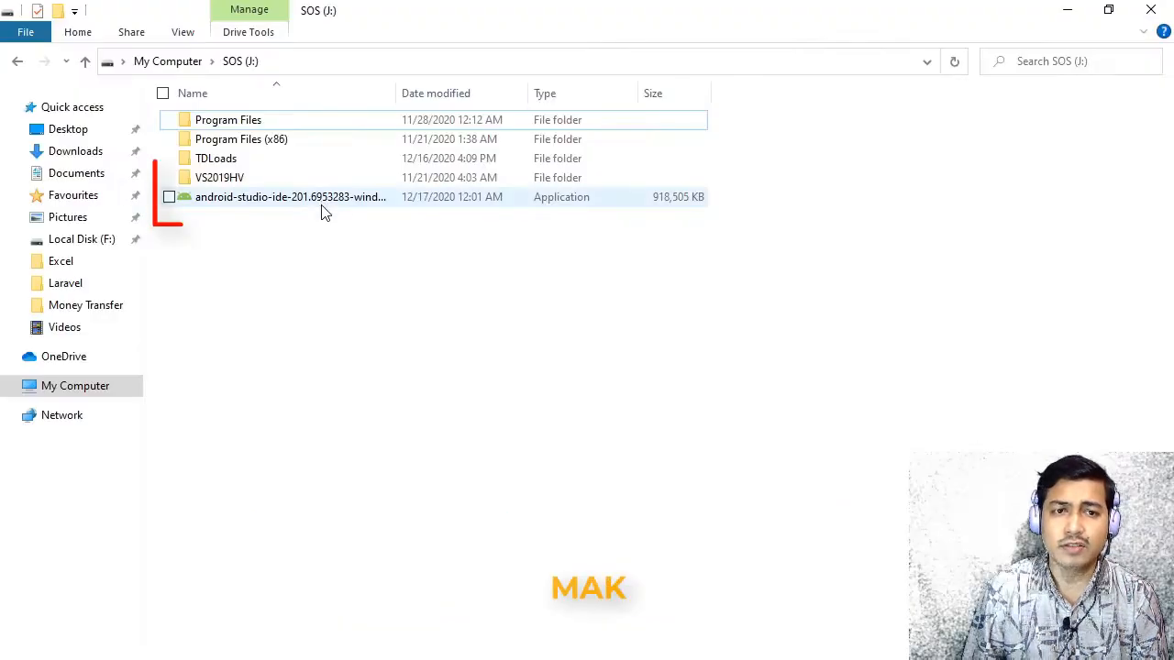
Step: Widen the file name column and run android-studio-ide-201.6953283-windows.exe on drive J: as administrator
drag(404, 93, 447, 94)
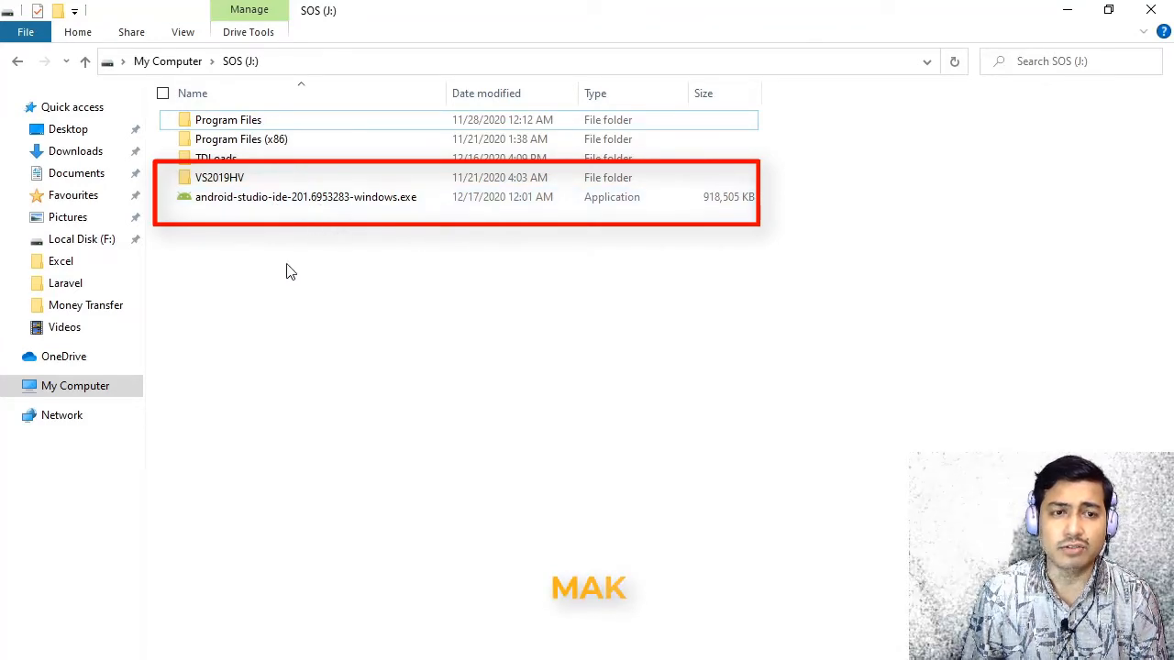
right_click(198, 204)
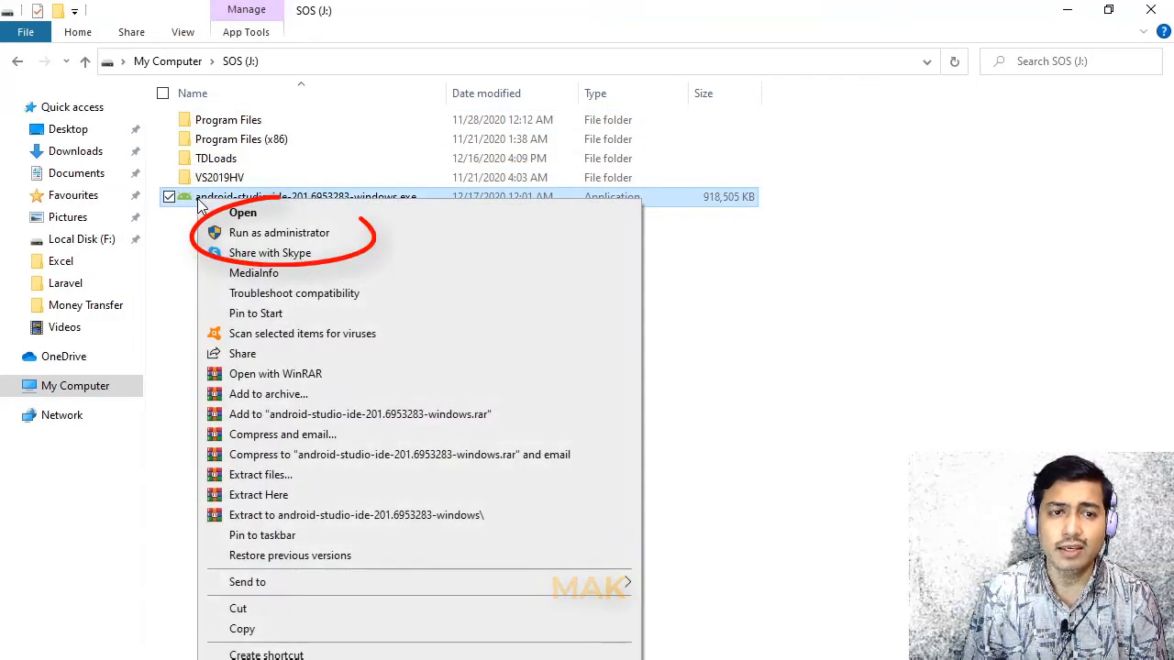
click(304, 235)
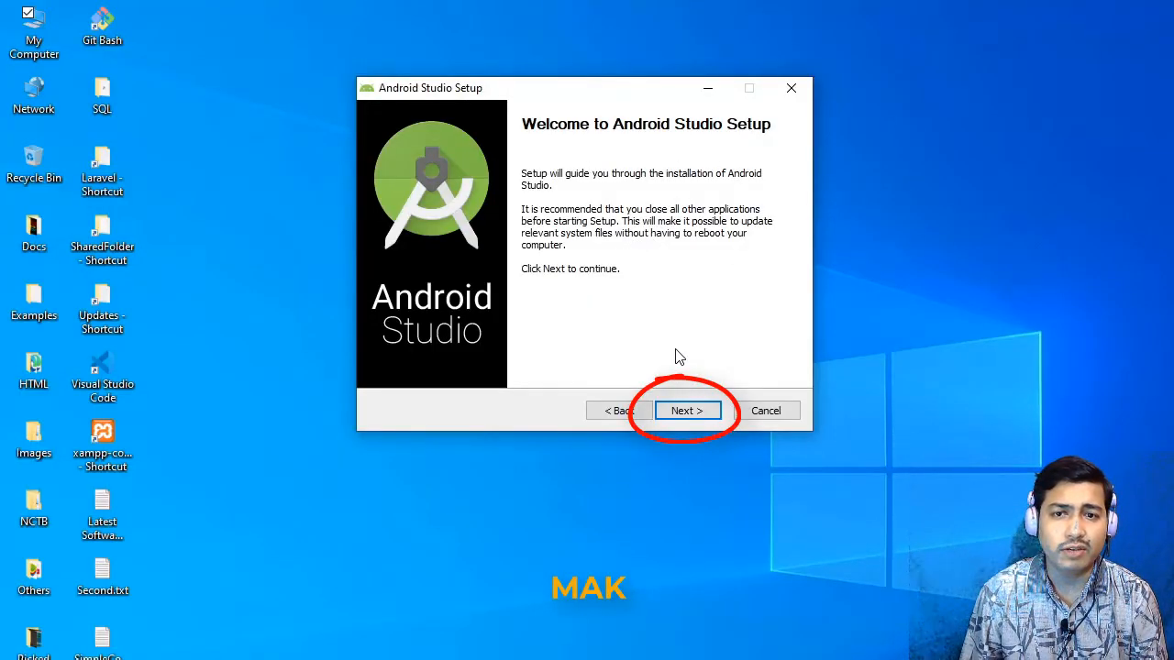
Step: Proceed to component selection, keep Android Virtual Device included with Android Studio, and continue to the install location
click(686, 410)
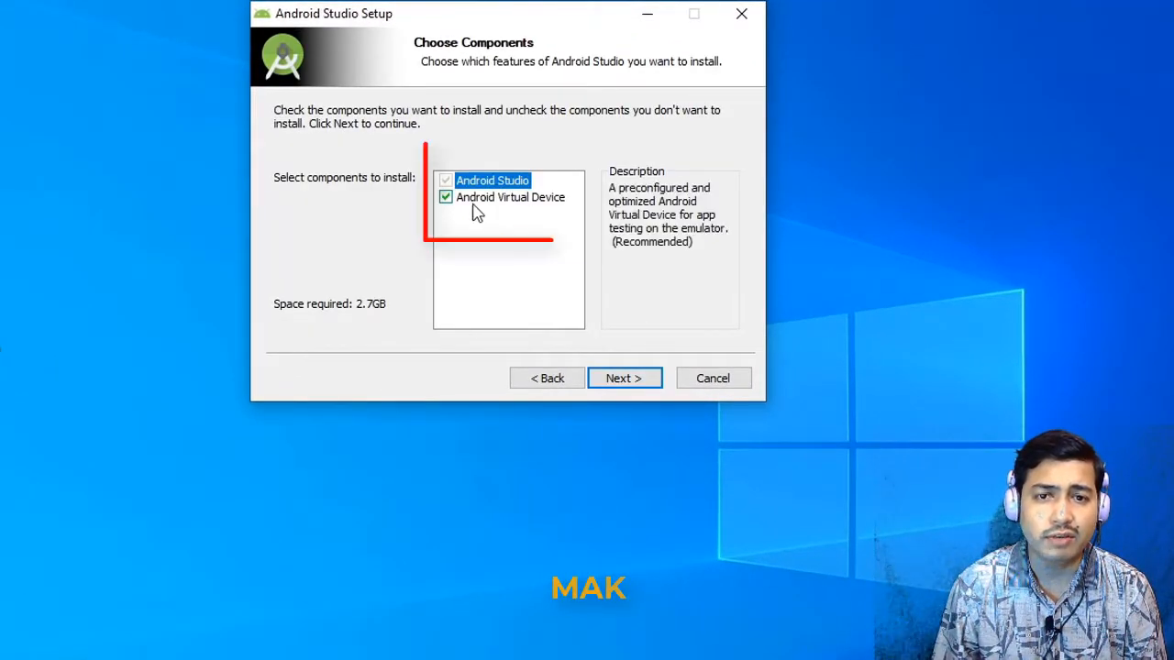
click(447, 199)
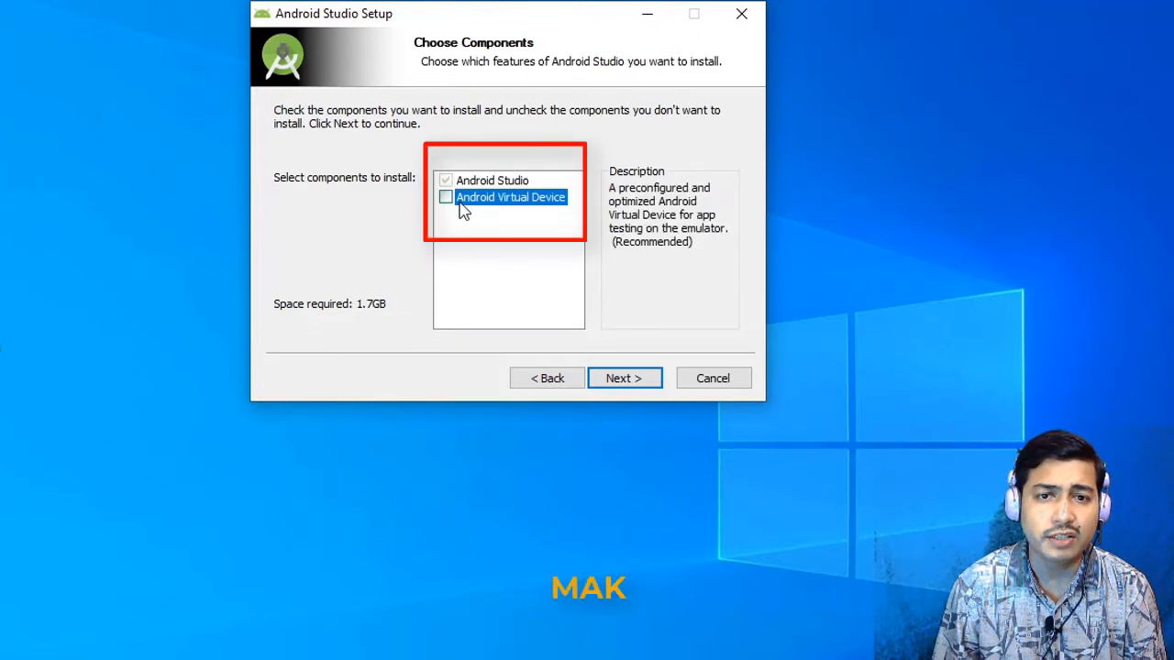
mouse_move(447, 206)
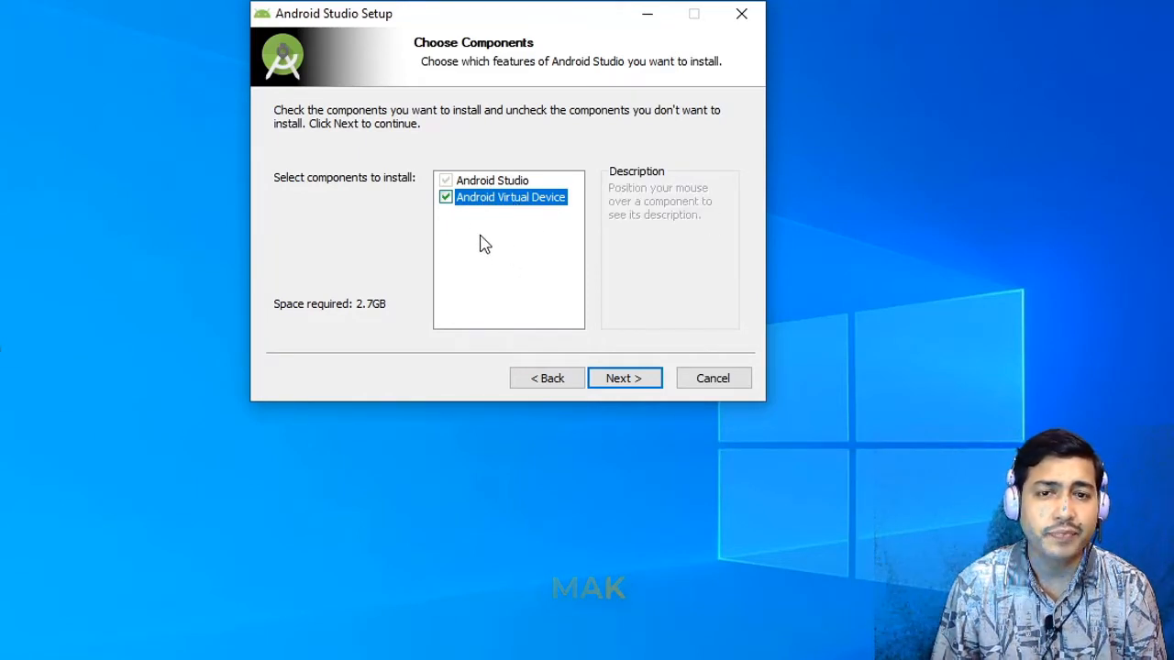
mouse_move(465, 202)
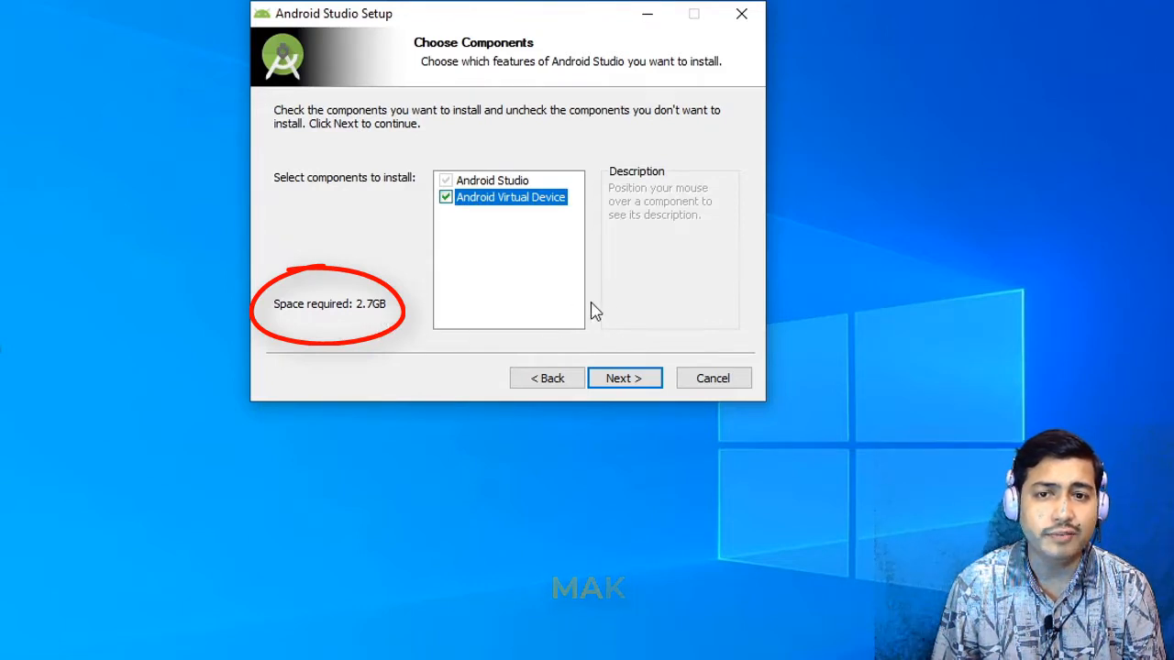
click(628, 383)
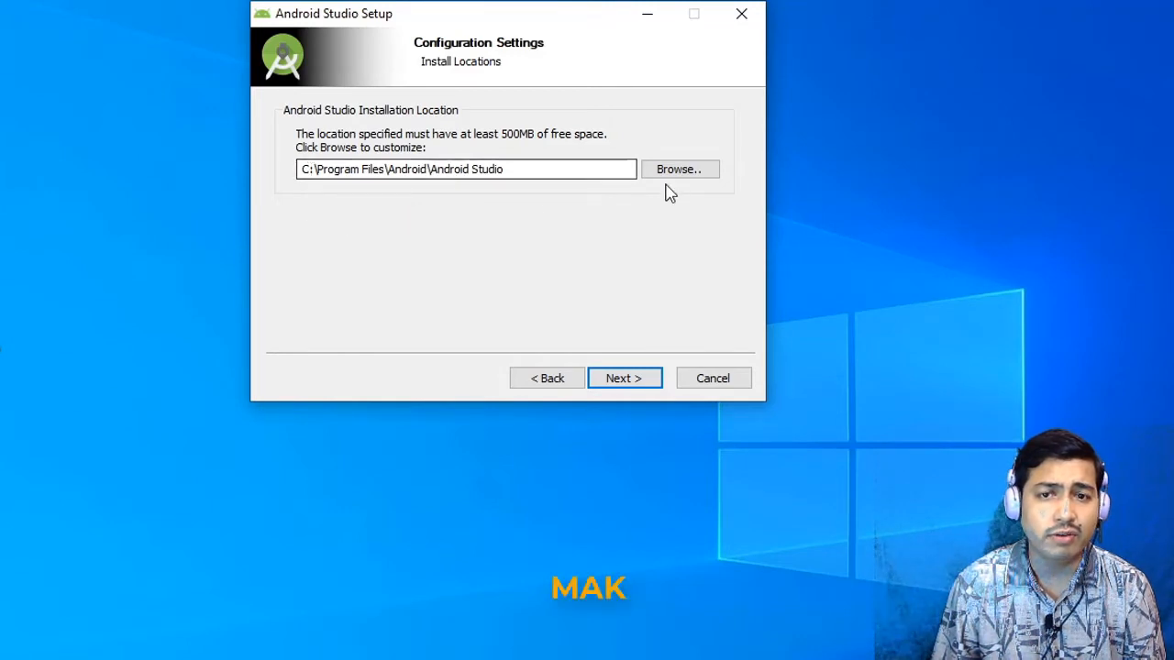
Step: Set the installation location to J:\Program Files\Android\Android Studio and continue
drag(312, 171, 294, 170)
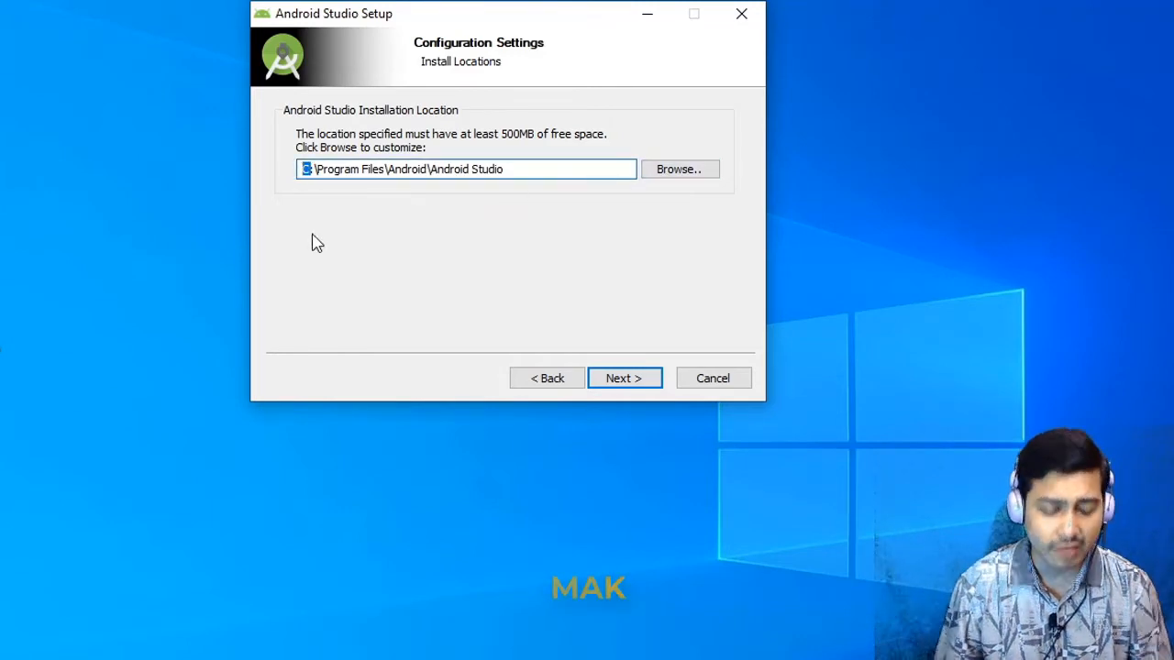
click(311, 172)
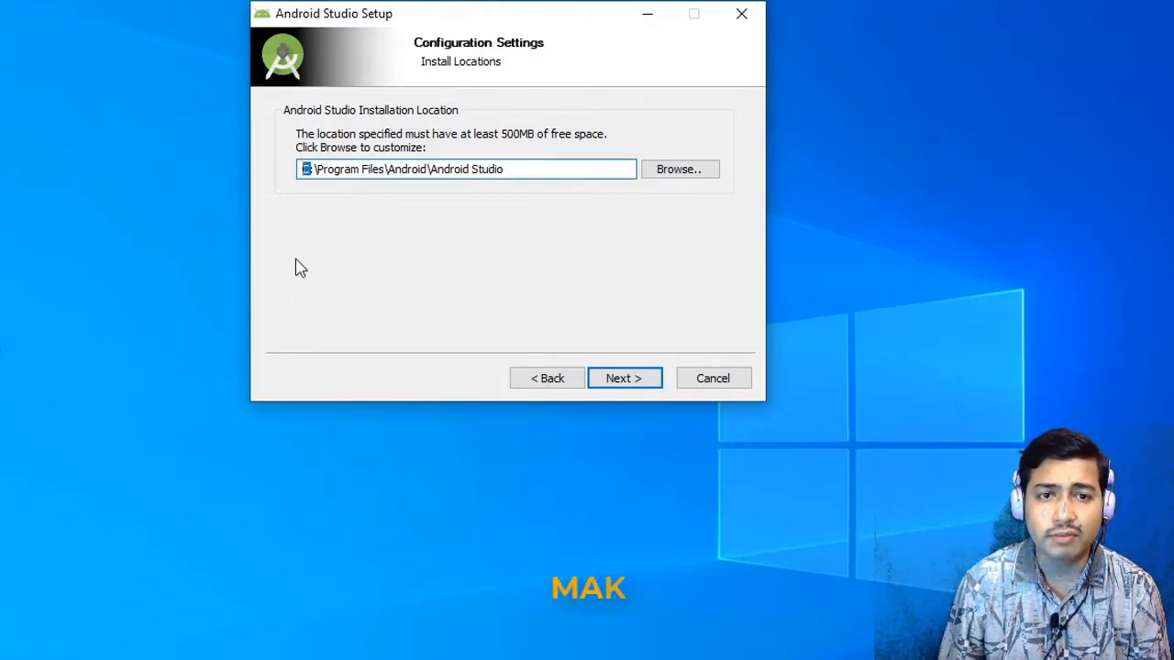
text(J)
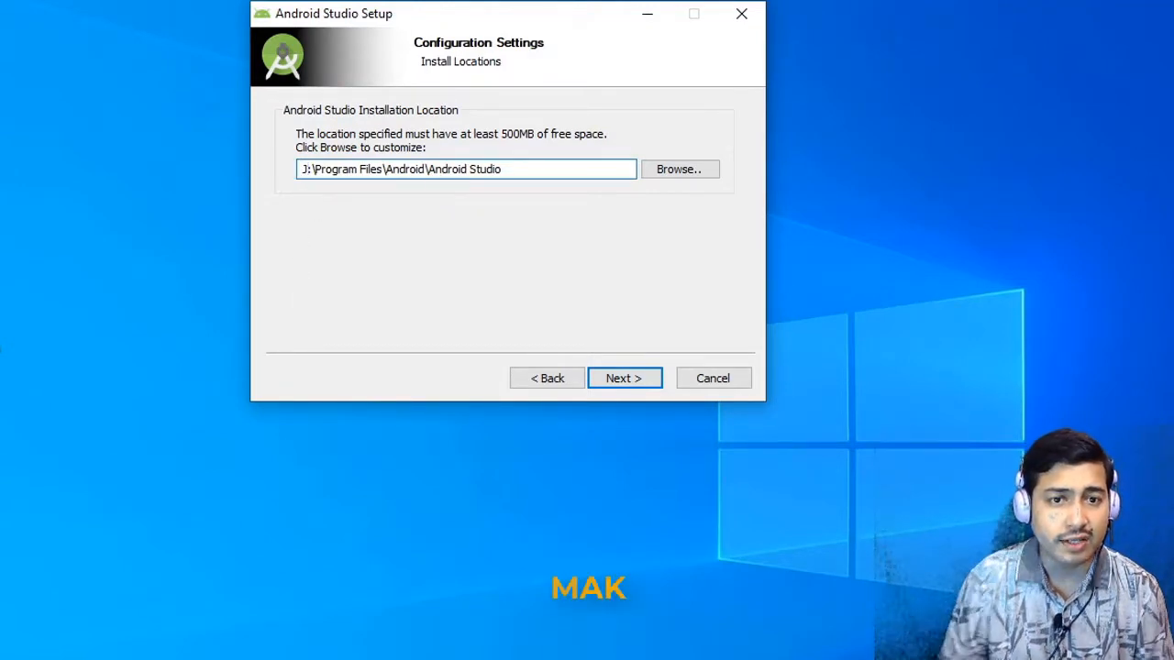
click(622, 379)
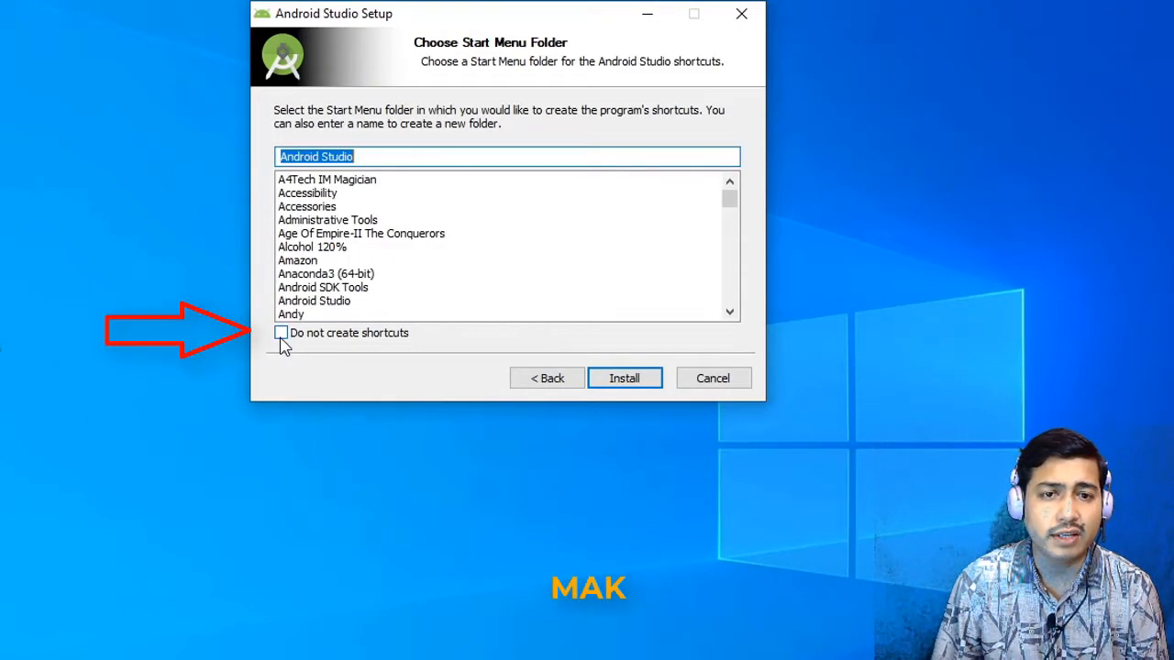
Step: Keep "Android Studio" as the Start Menu folder with shortcuts enabled, and run the installation through to the completion page
click(398, 161)
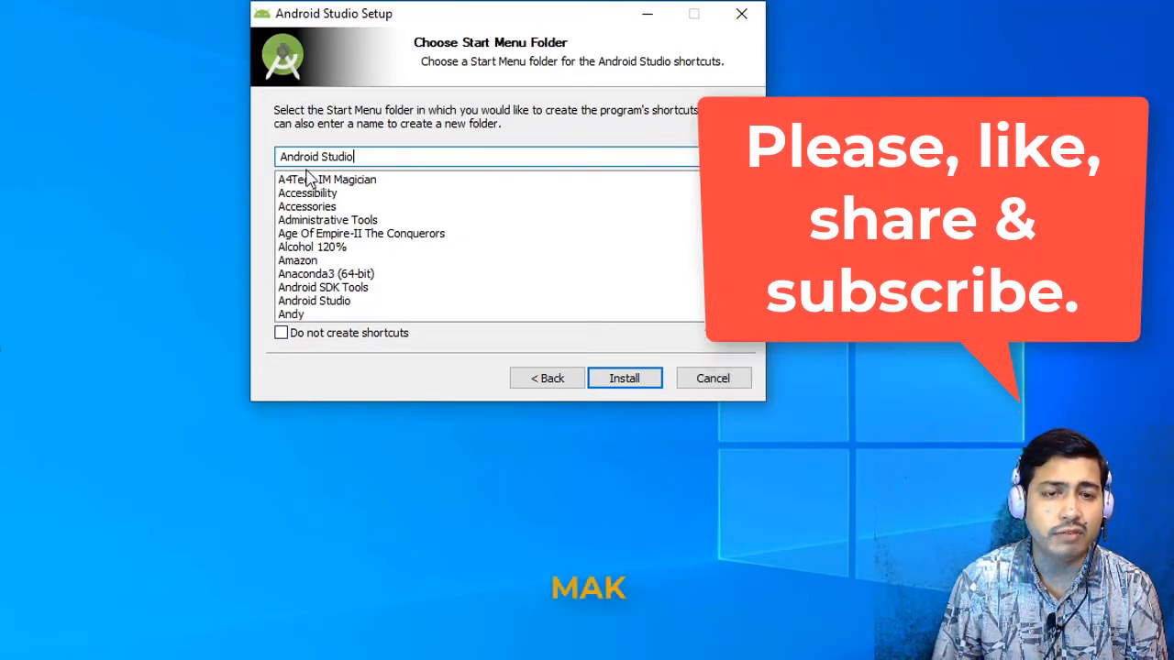
click(623, 378)
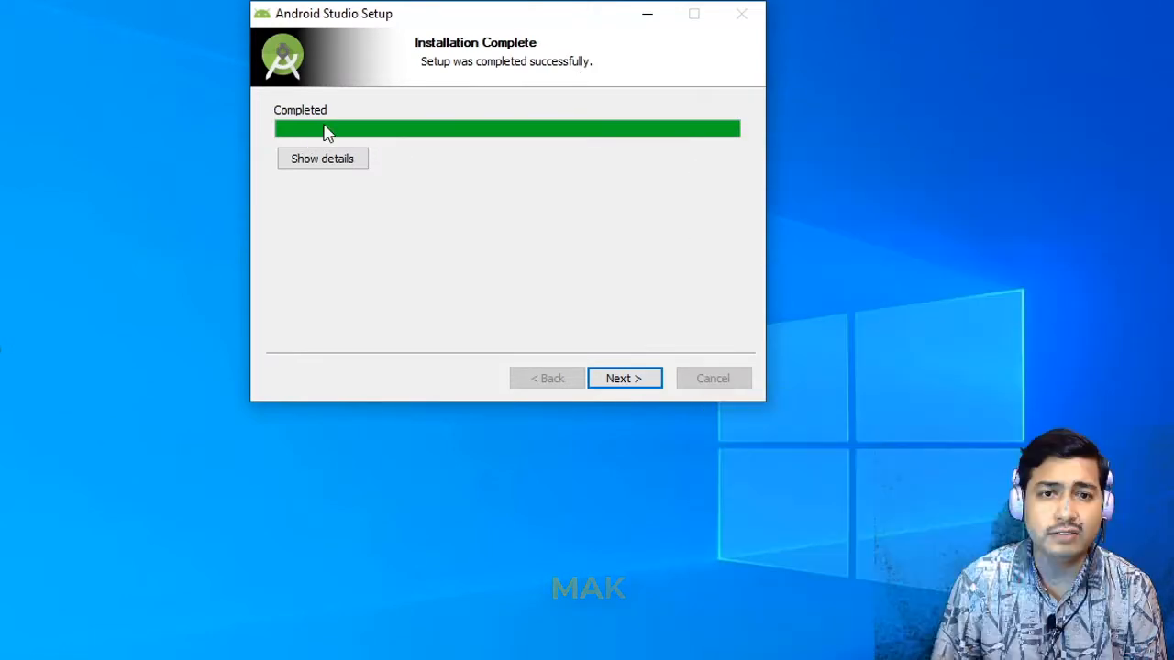
click(629, 385)
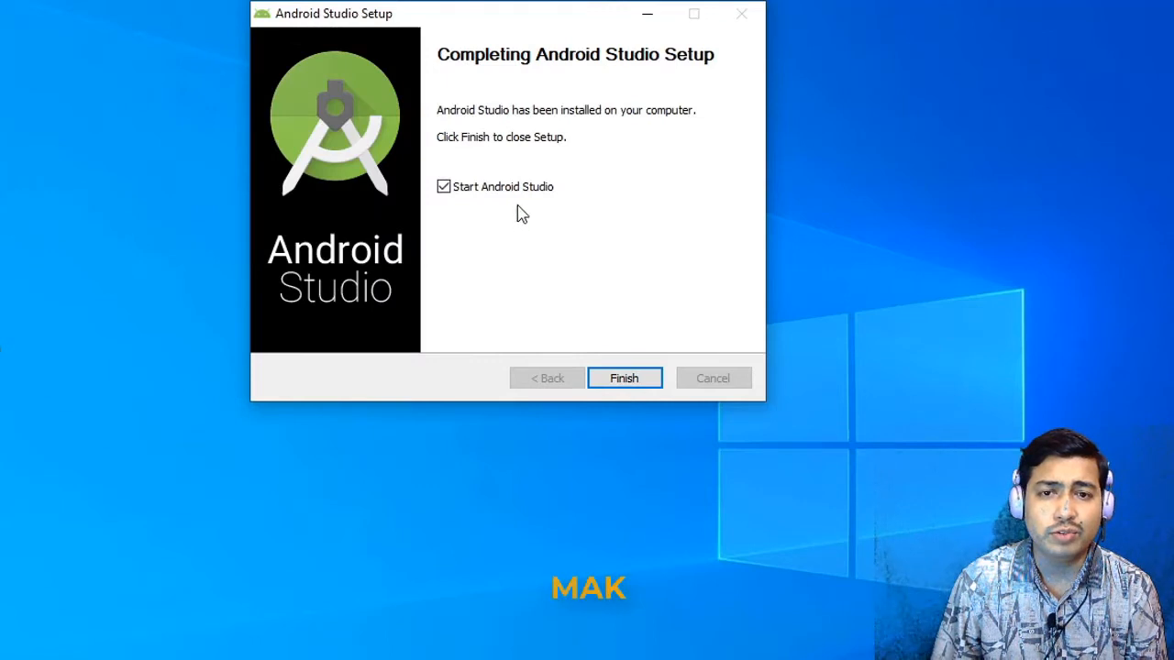
Step: Disable starting Android Studio automatically and finish the setup
click(446, 189)
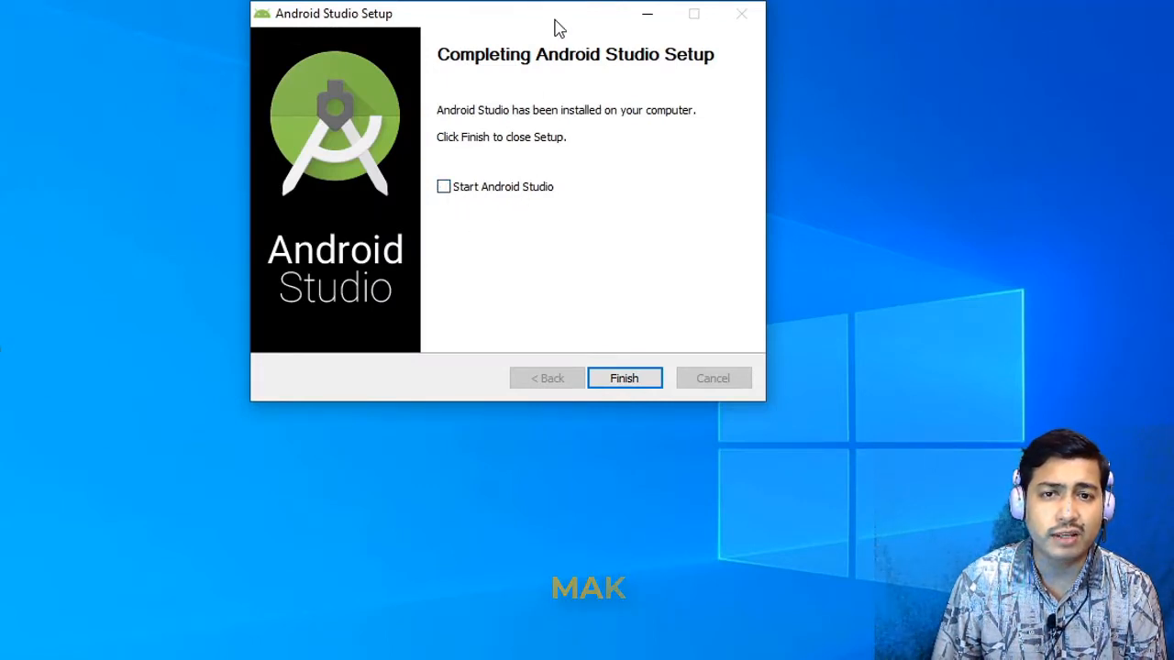
drag(558, 27, 530, 21)
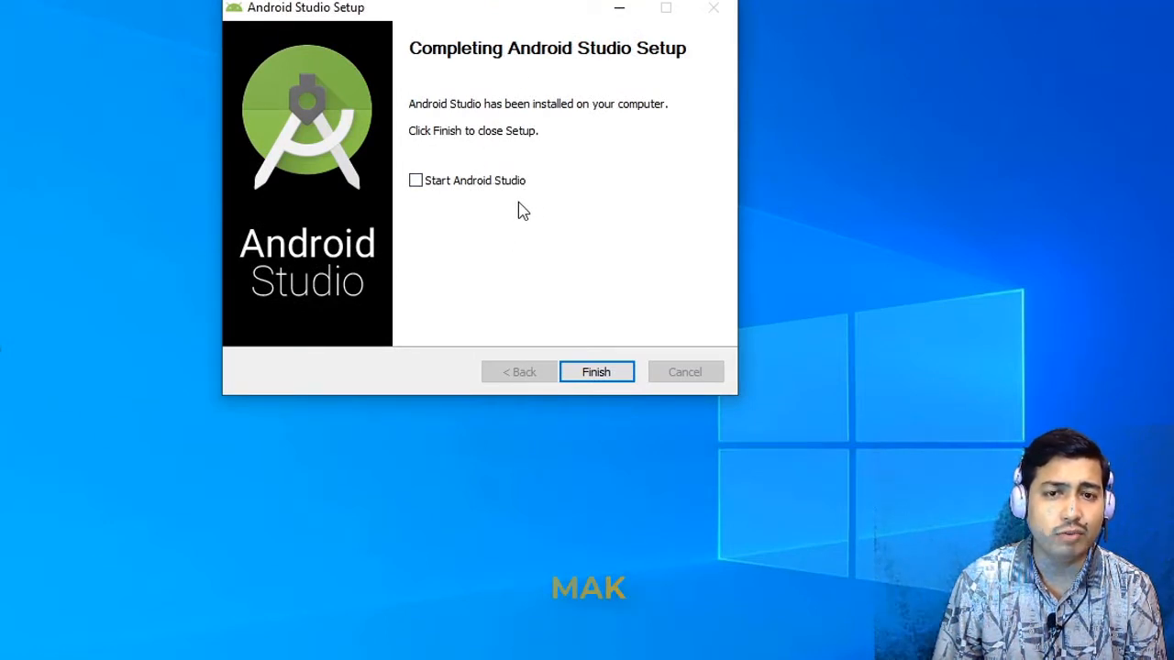
click(597, 372)
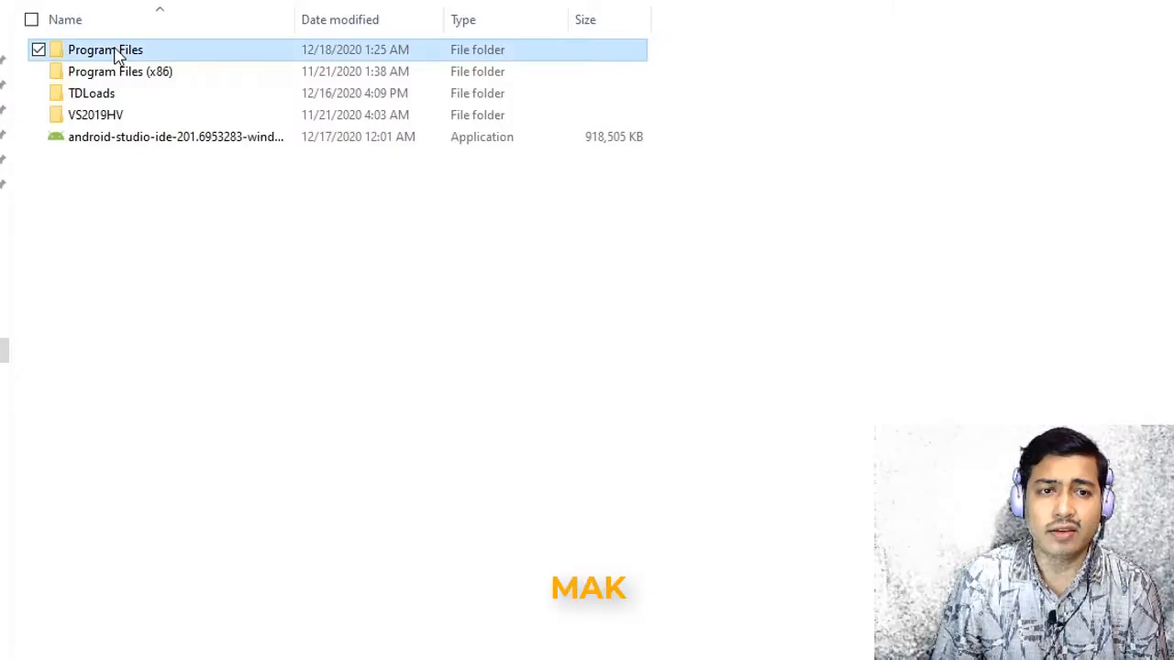
Step: Browse to Program Files\Android\Android Studio on drive J: and inspect the contents of its jre folder
double_click(118, 48)
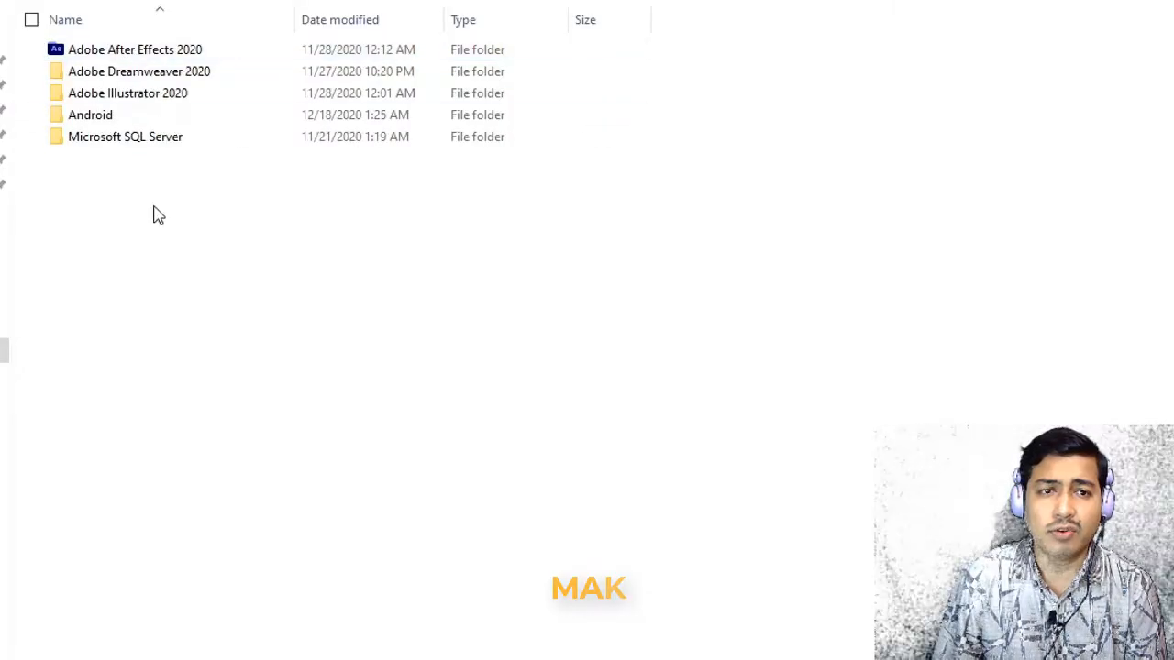
double_click(92, 116)
click(150, 53)
double_click(151, 51)
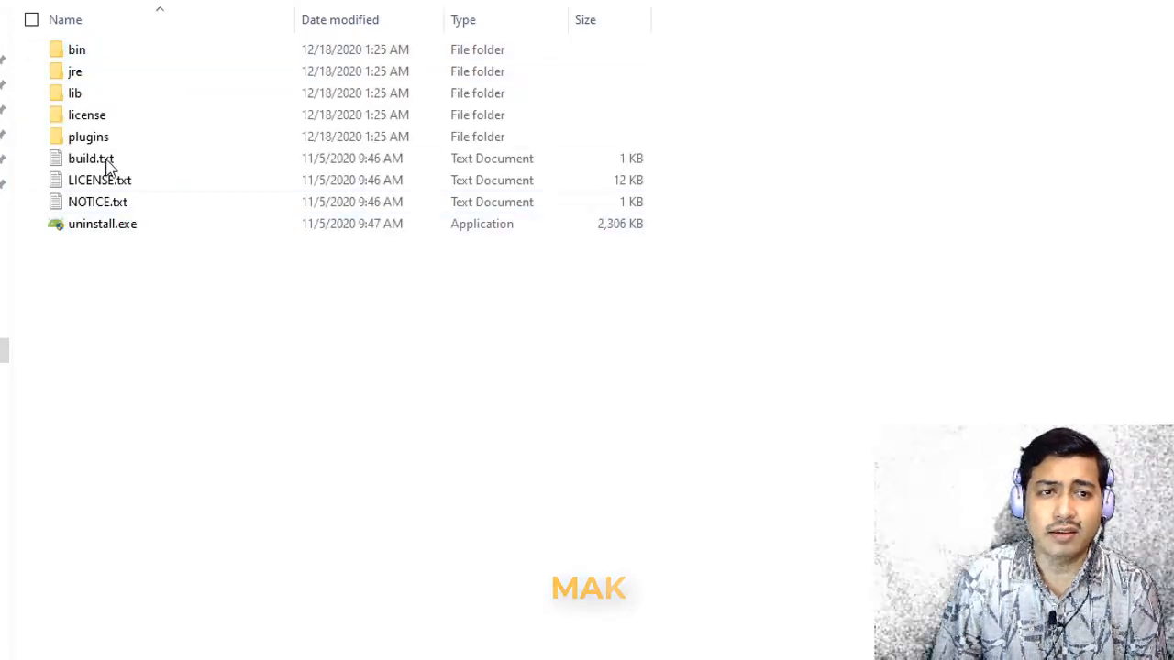
double_click(76, 74)
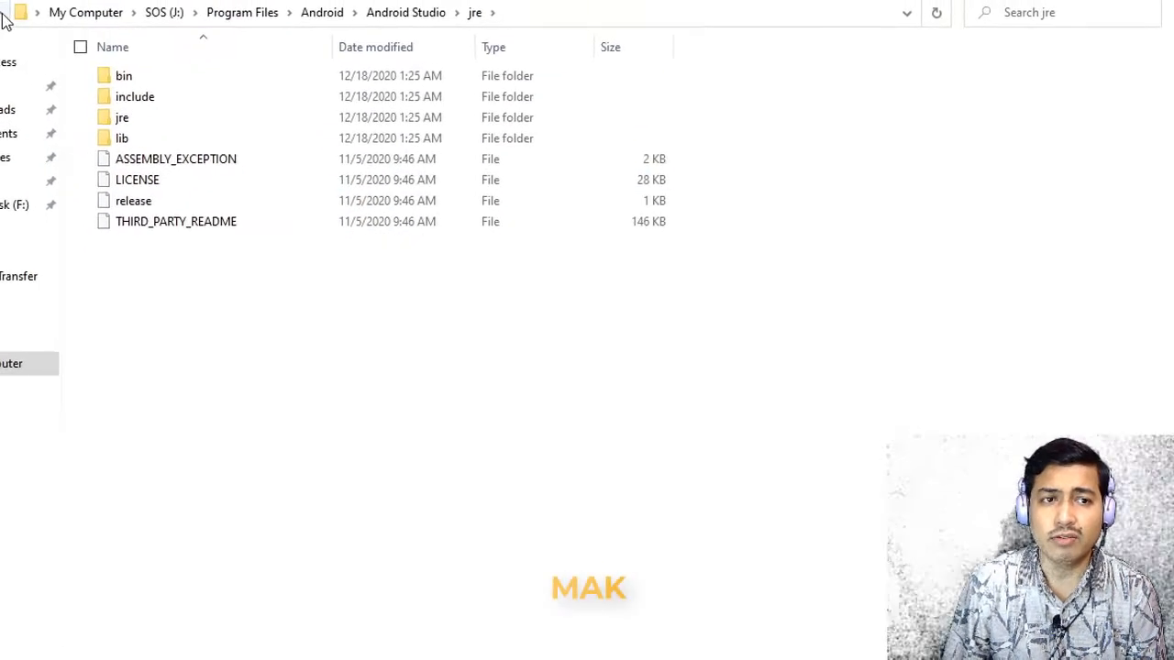
click(2, 14)
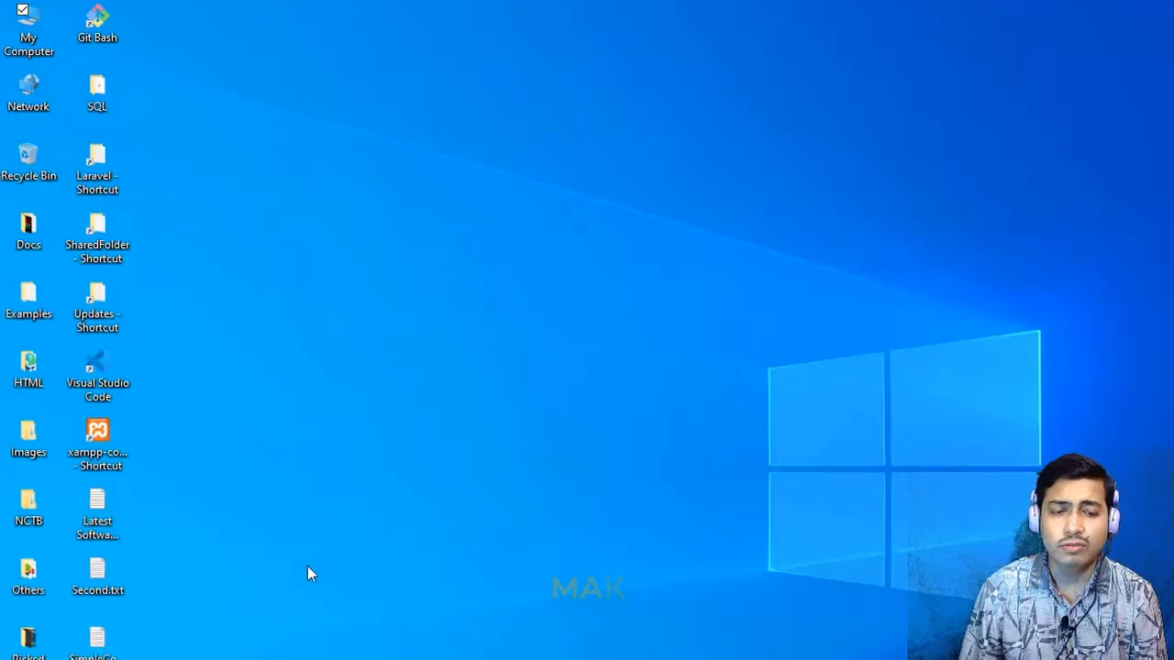
Step: Search Windows for "android" and launch Android Studio
key(super+s)
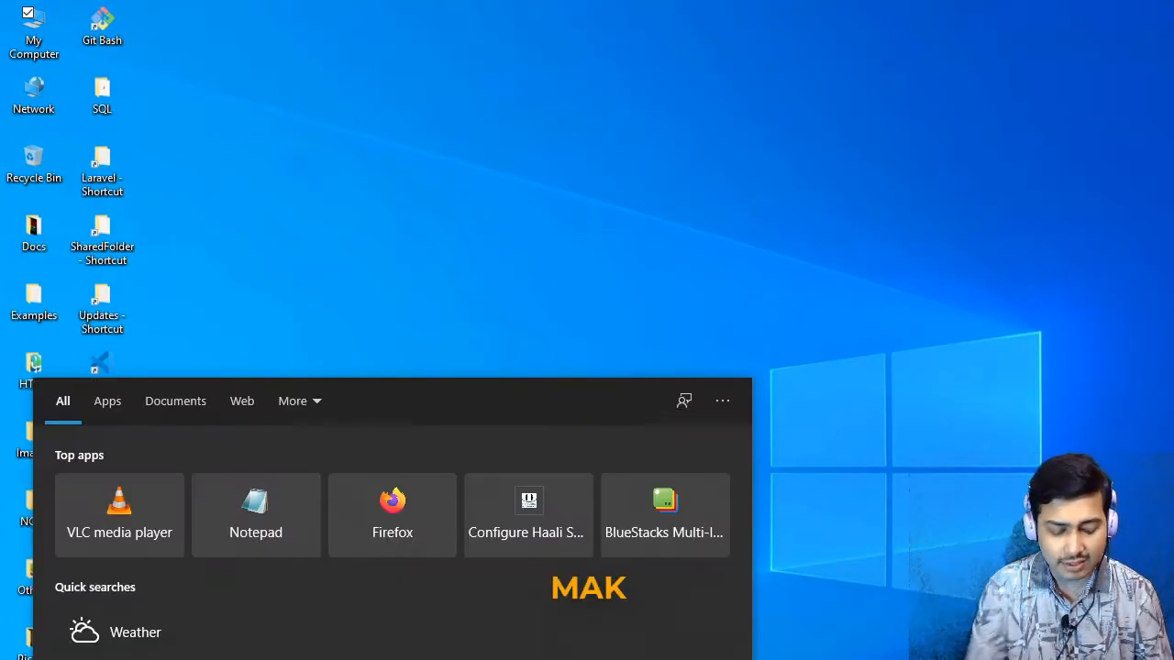
text(android)
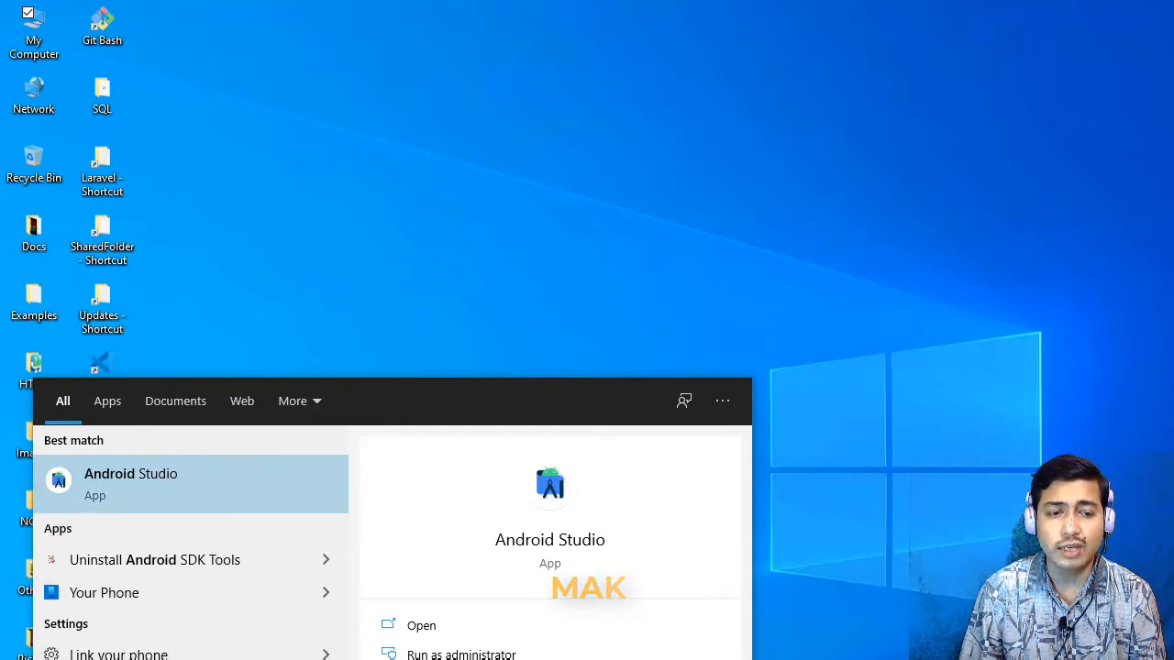
click(201, 486)
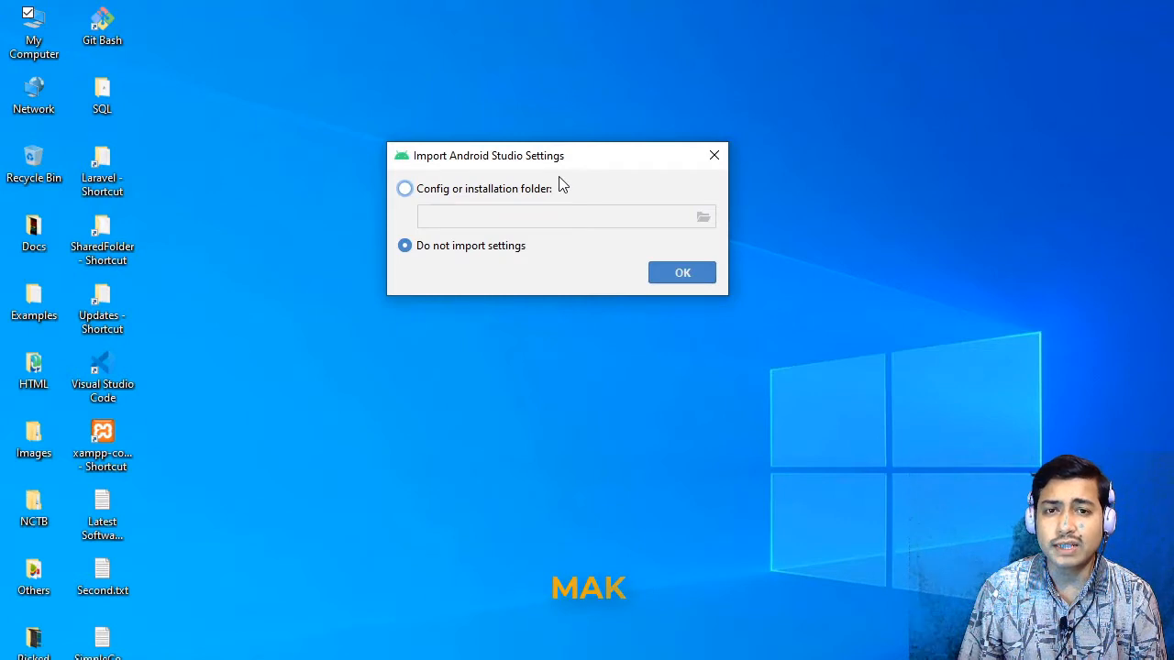
Step: Start without importing previous settings and decline sending usage statistics to Google
drag(574, 165, 547, 165)
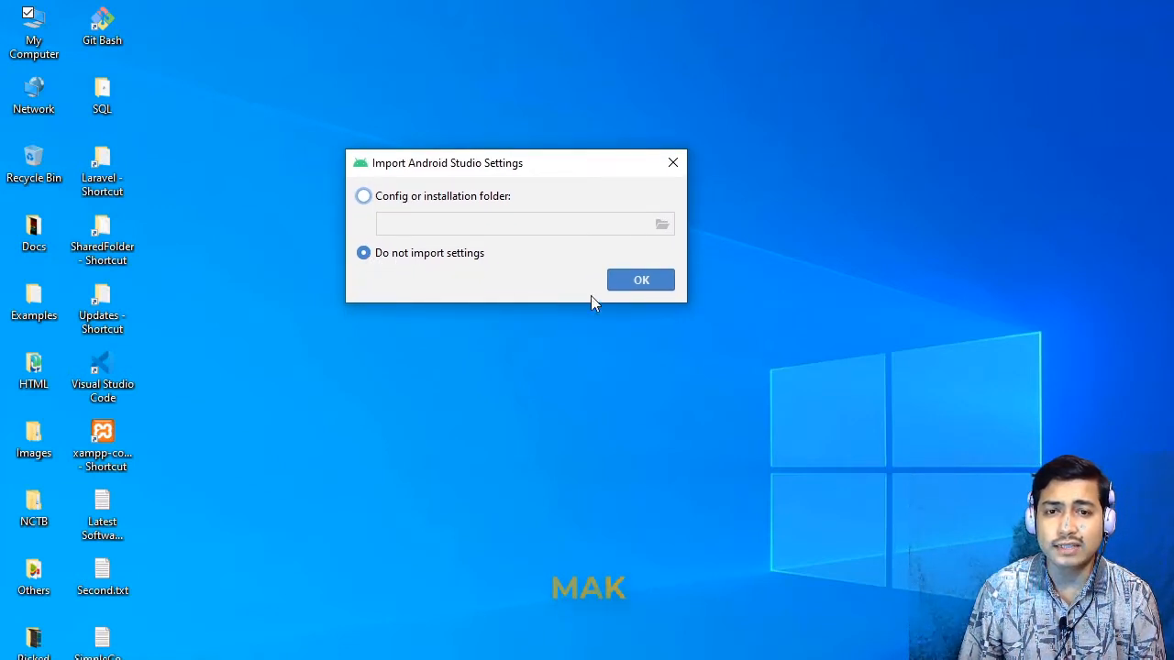
click(628, 281)
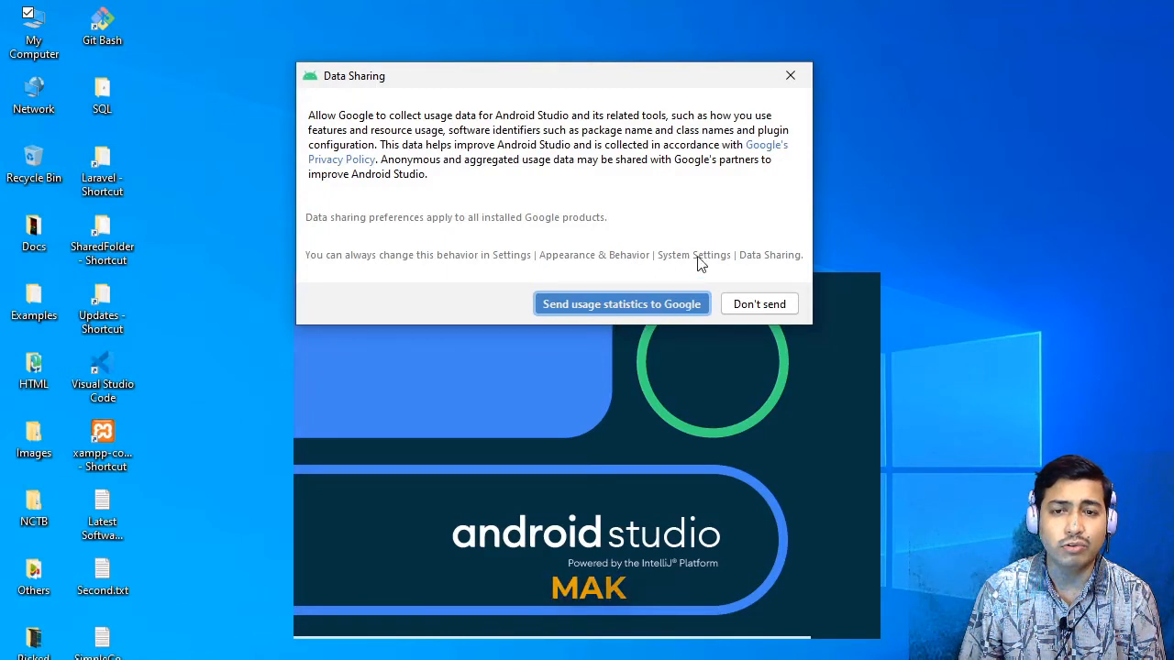
click(759, 304)
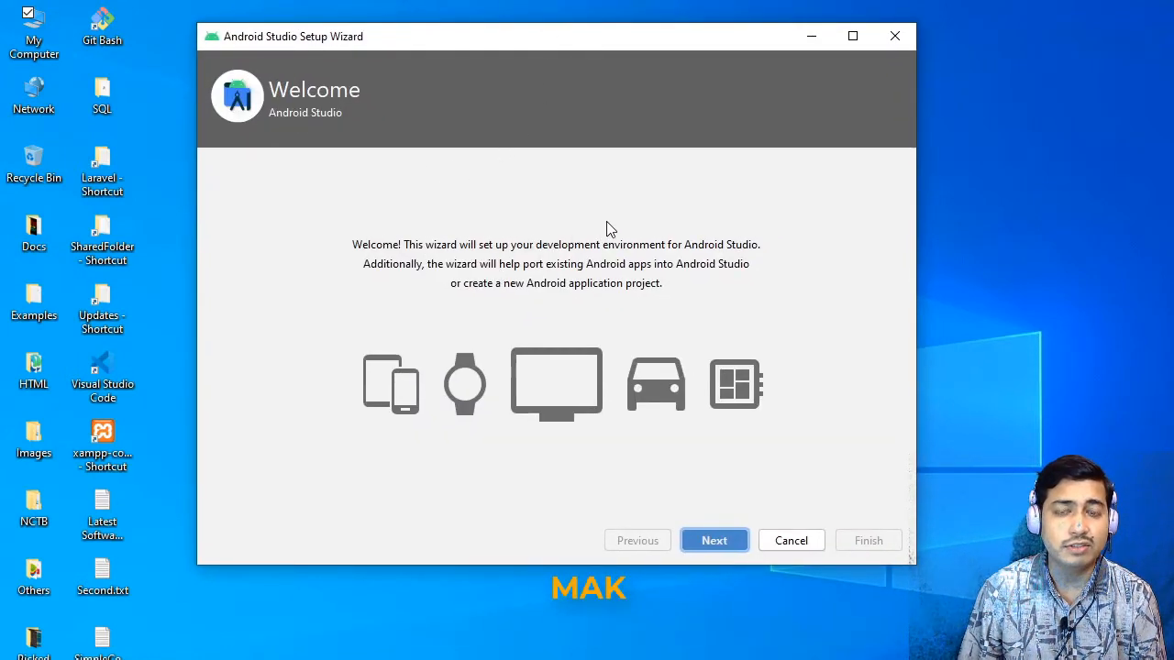
Step: Proceed past the setup wizard's welcome page and choose the Custom install type
mouse_move(494, 39)
mouse_down()
mouse_move(537, 72)
mouse_move(487, 36)
mouse_up()
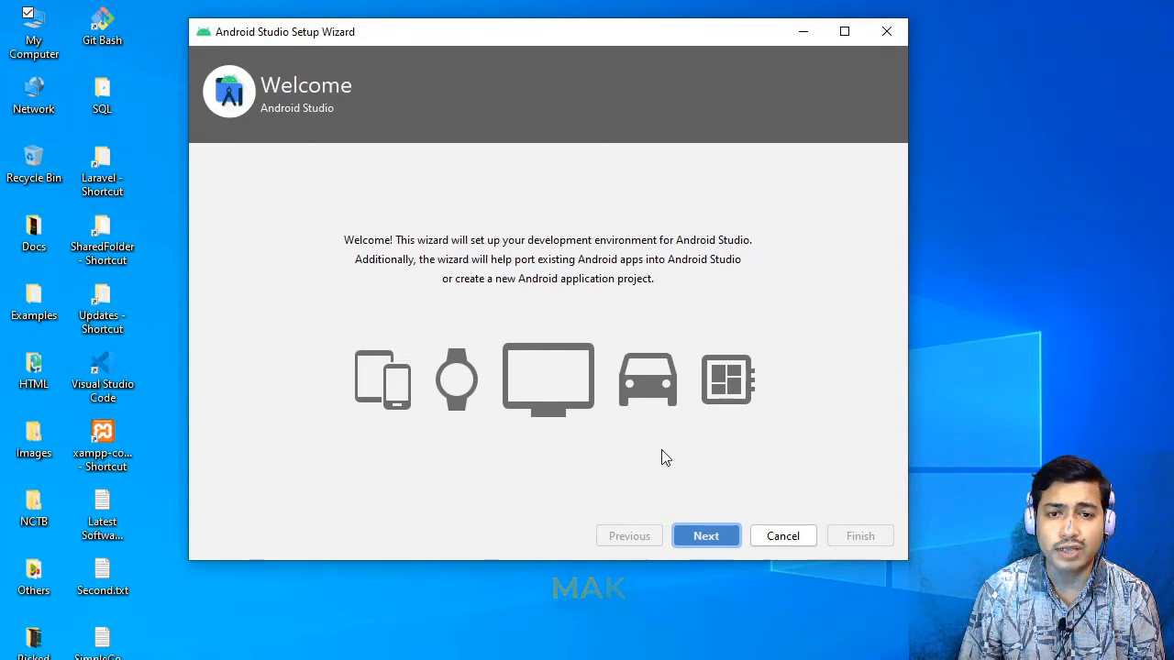
click(698, 532)
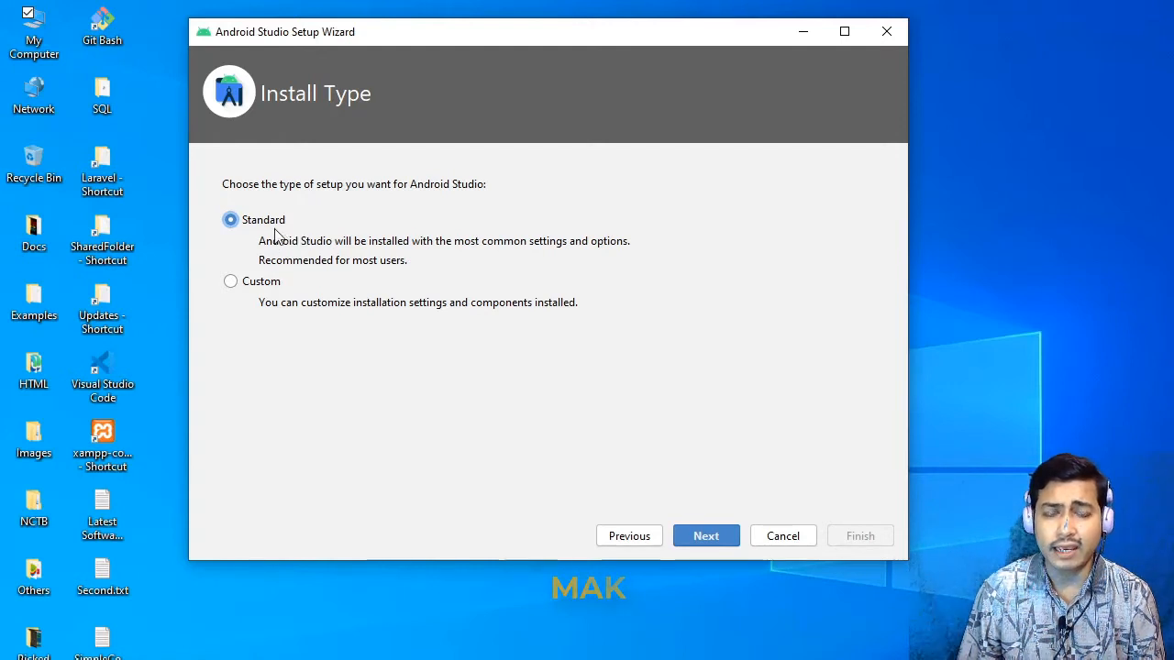
click(249, 284)
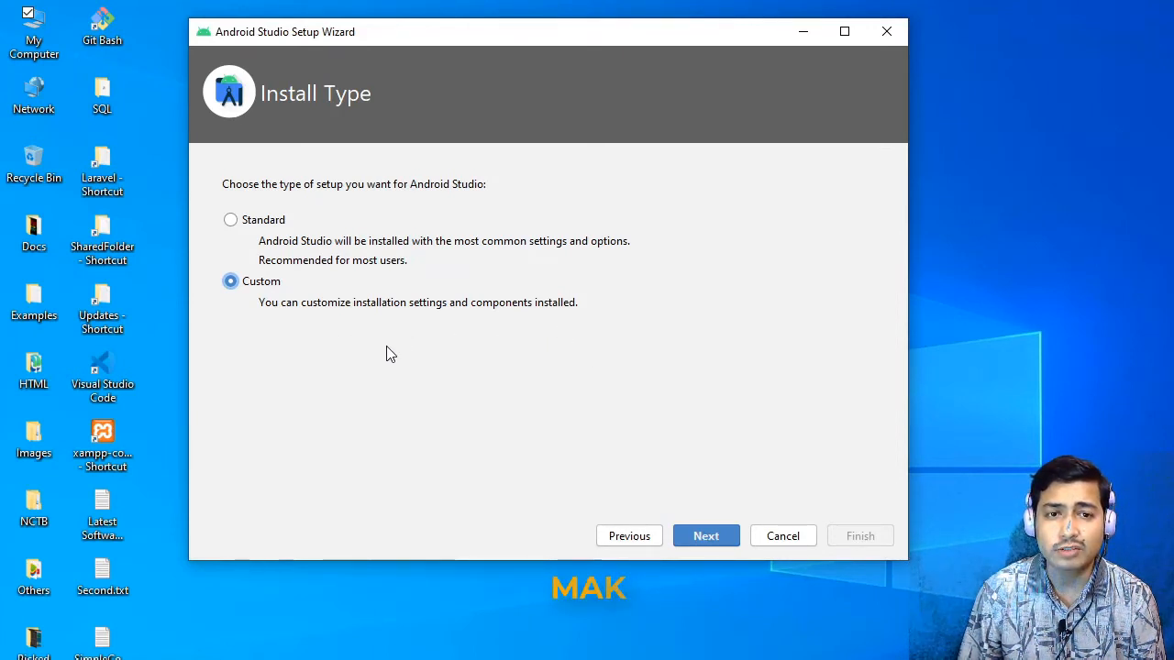
click(707, 542)
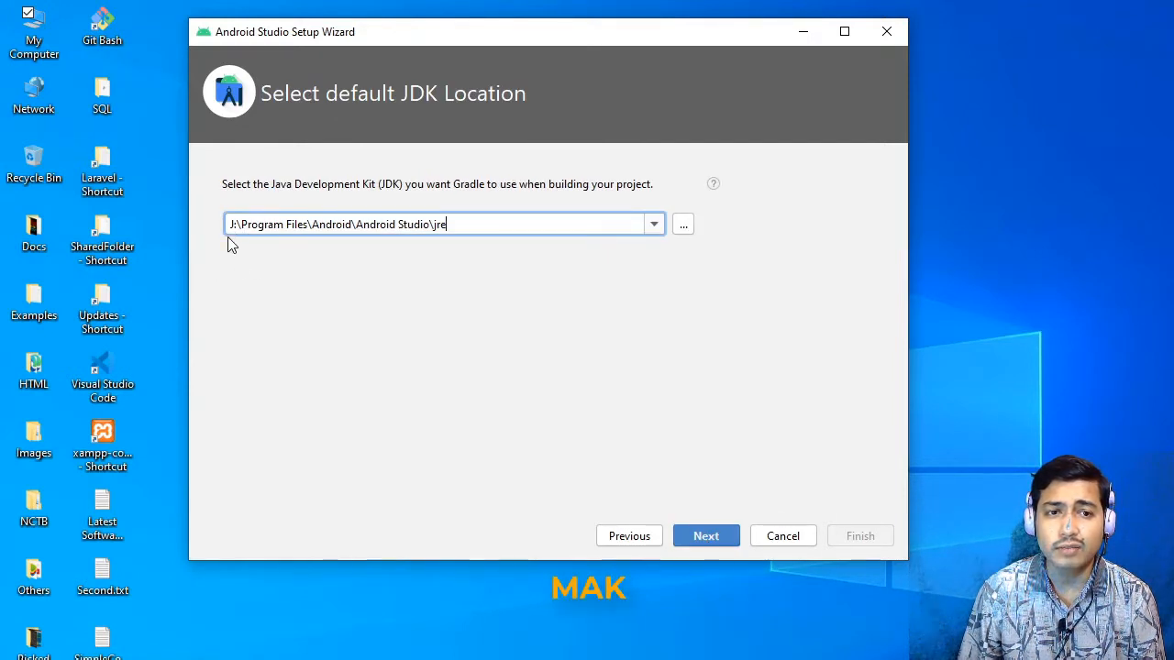
Step: Keep J:\Program Files\Android\Android Studio\jre as the default JDK location and continue
drag(451, 225, 433, 224)
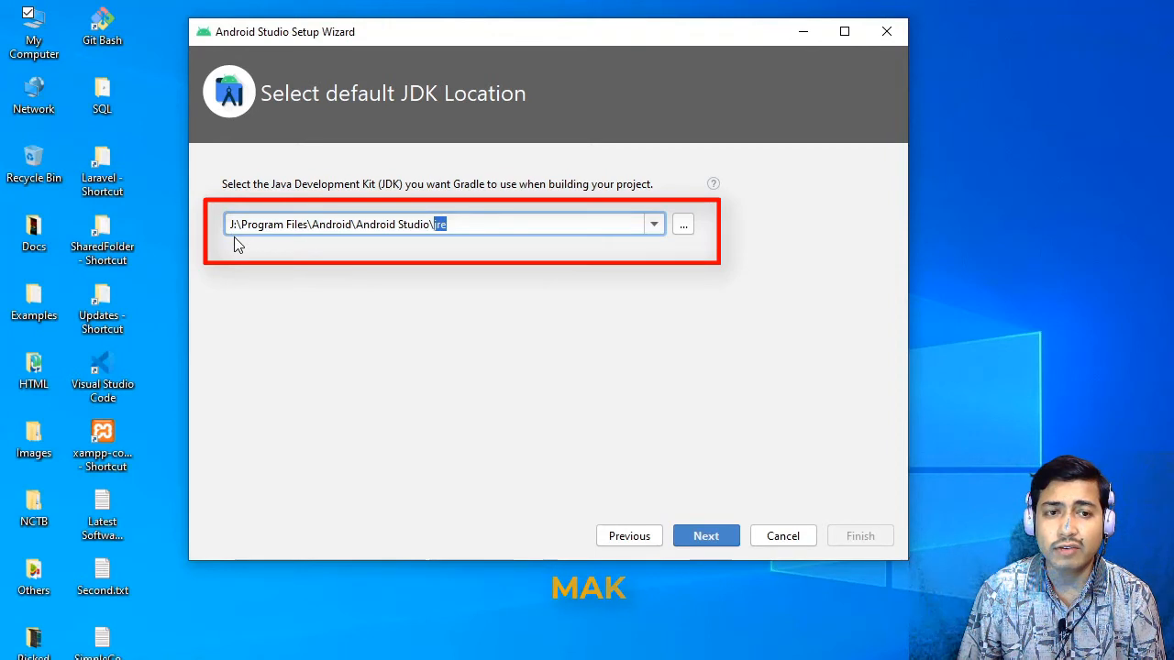
click(460, 230)
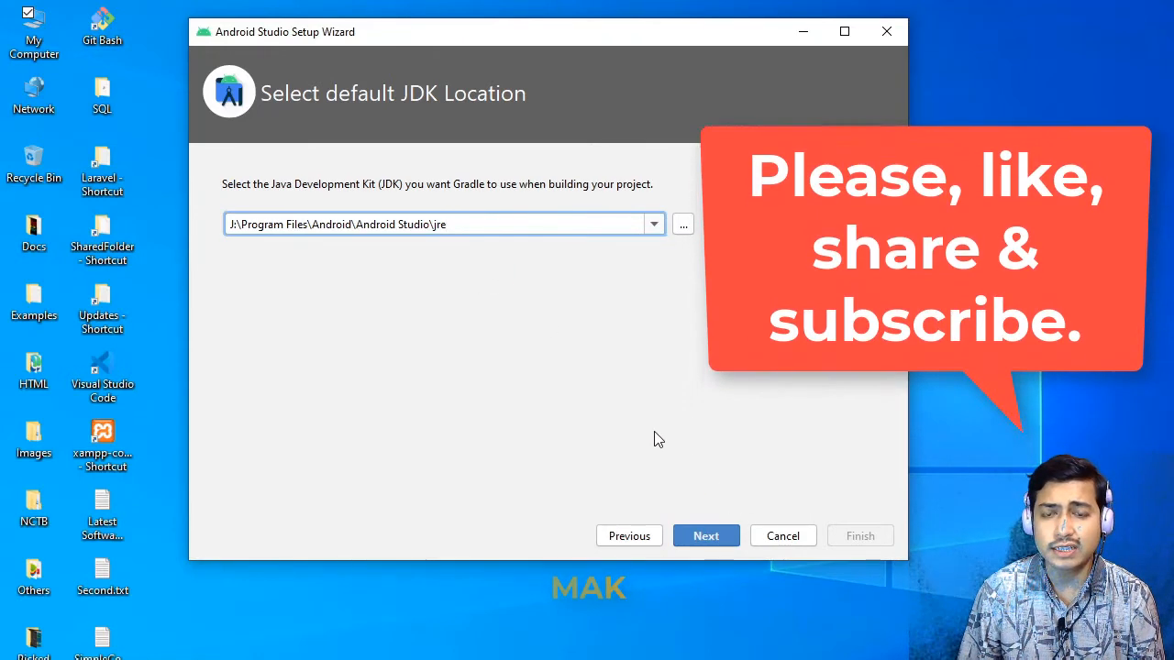
click(702, 535)
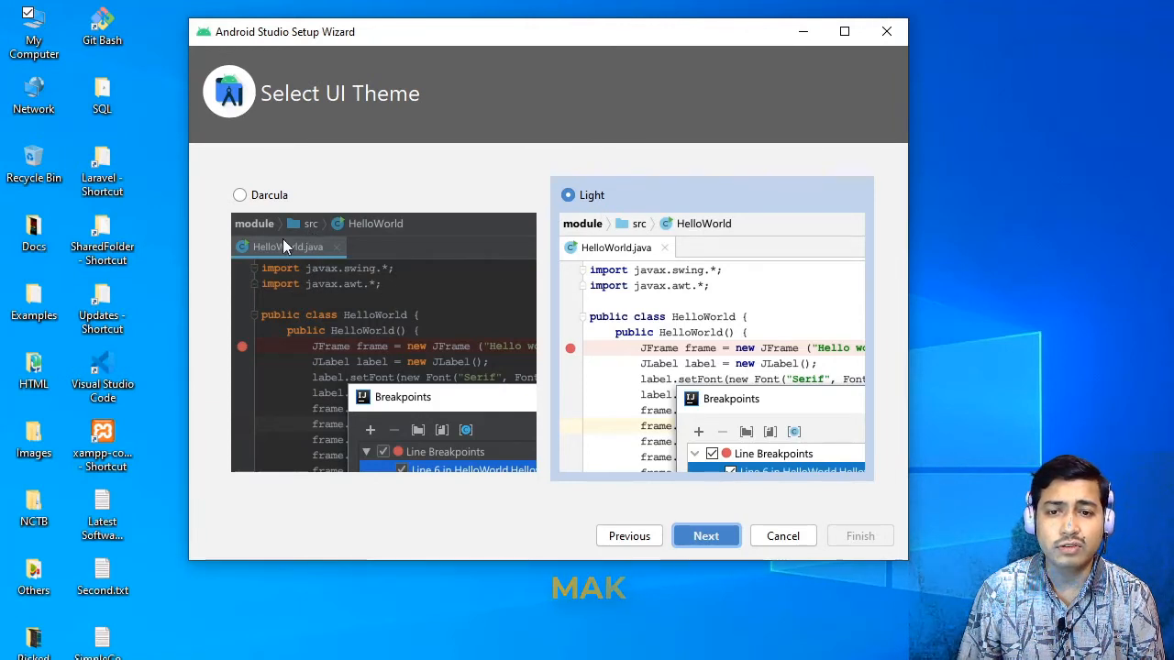
Step: Compare the Darcula and Light UI themes, choose Darcula, and continue to the SDK components
click(241, 200)
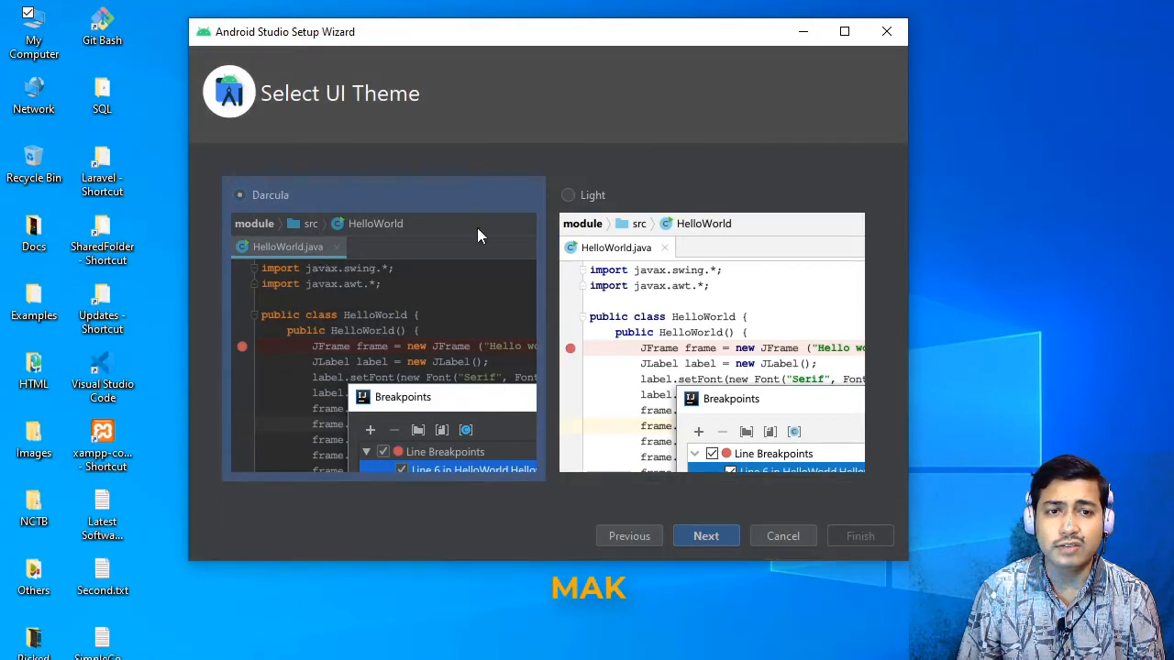
click(569, 195)
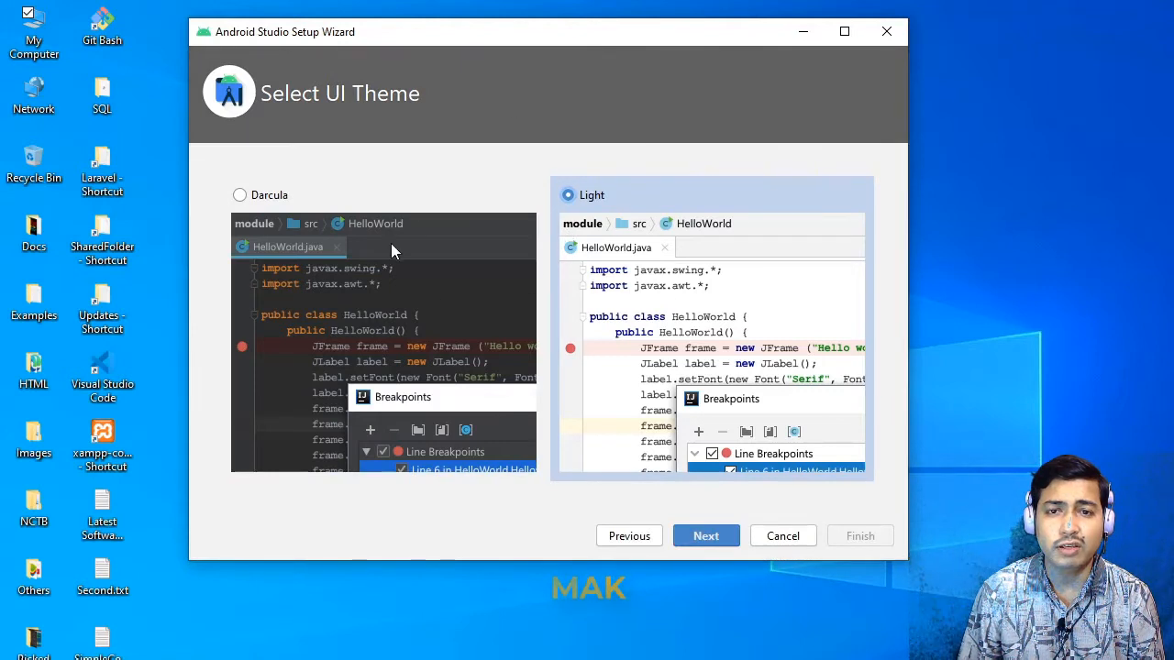
click(249, 202)
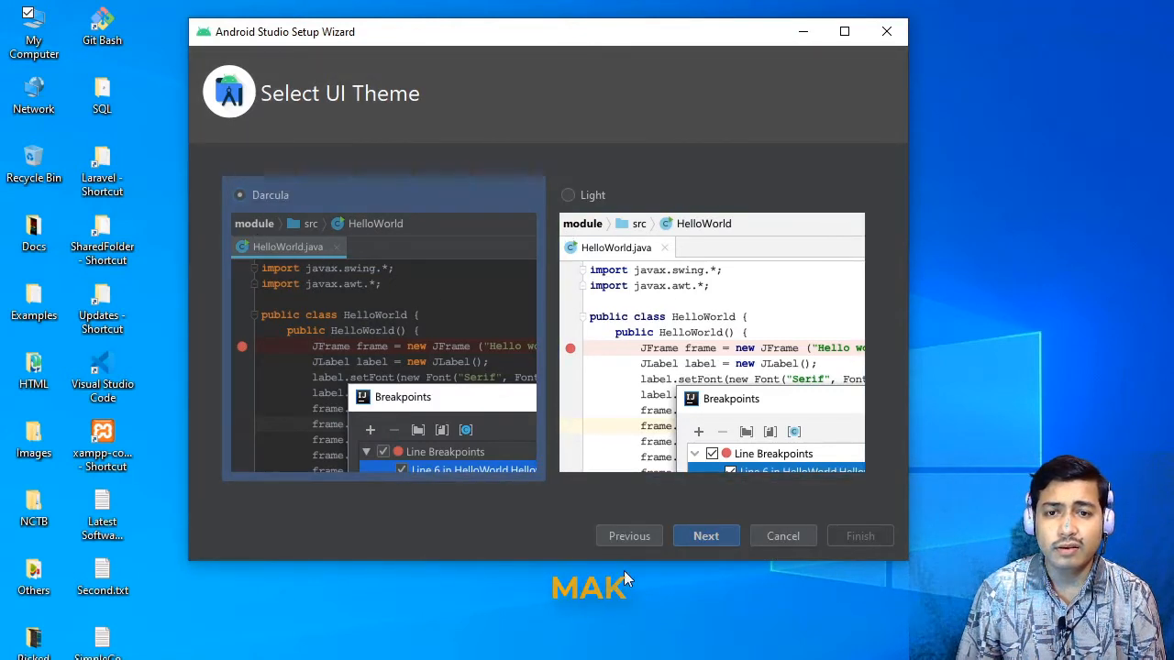
click(705, 535)
Step: Examine the descriptions of the Android SDK, SDK Platform, API 30, Performance (Intel HAXM) and Android Virtual Device components
click(235, 243)
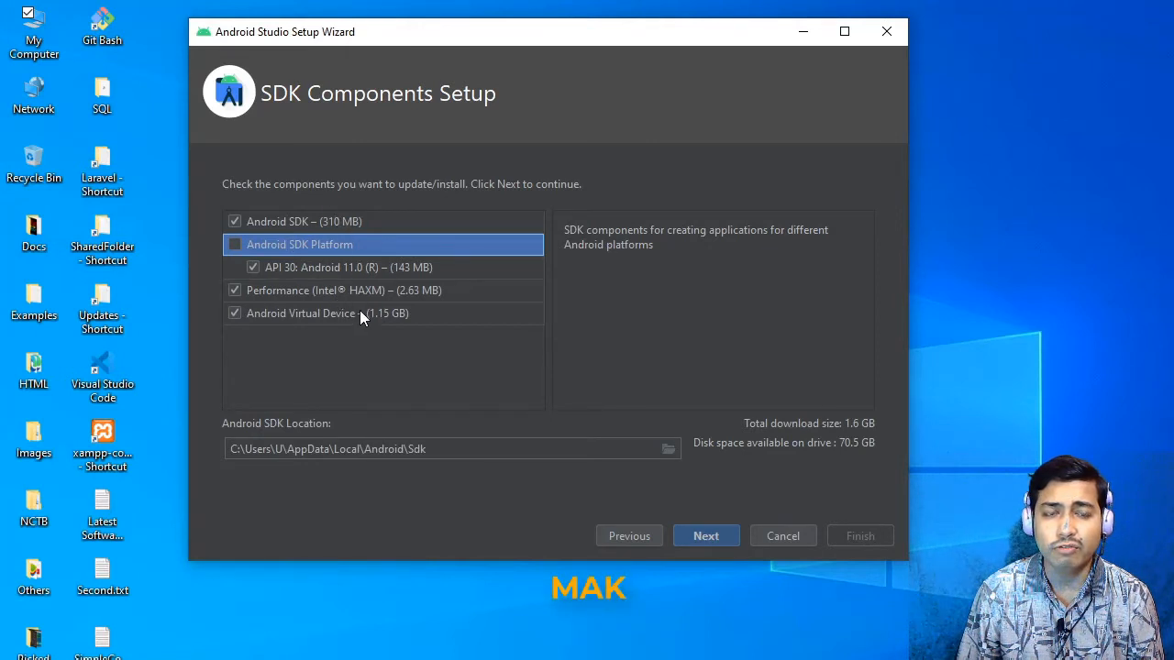
click(405, 222)
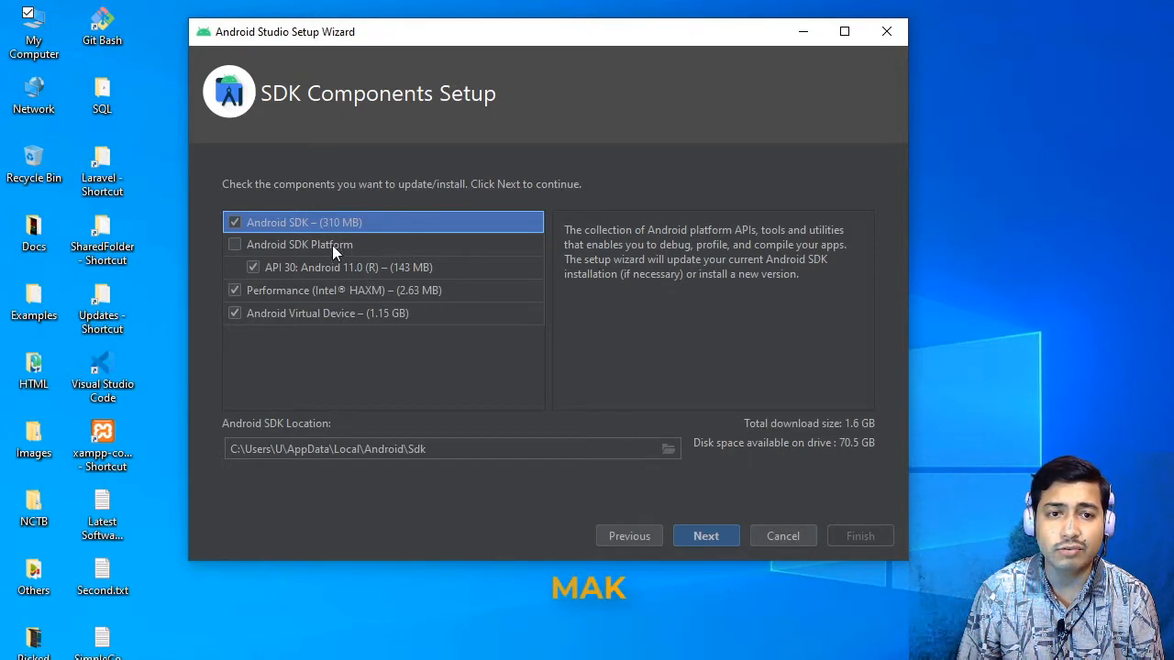
click(394, 266)
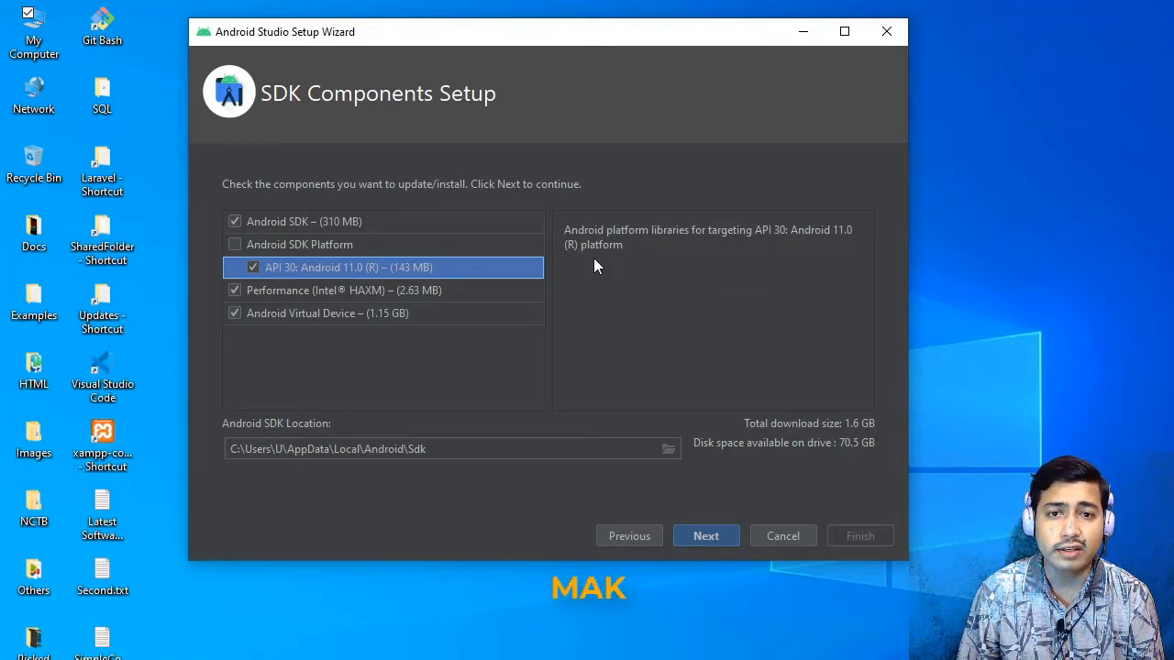
click(339, 293)
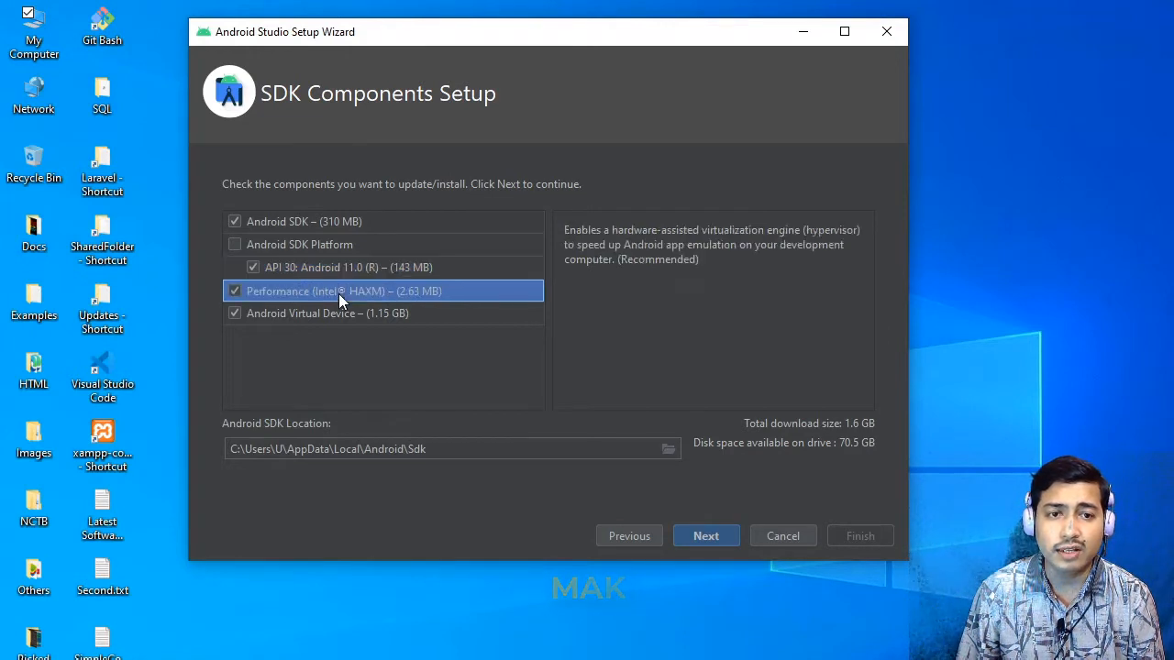
click(338, 293)
click(232, 291)
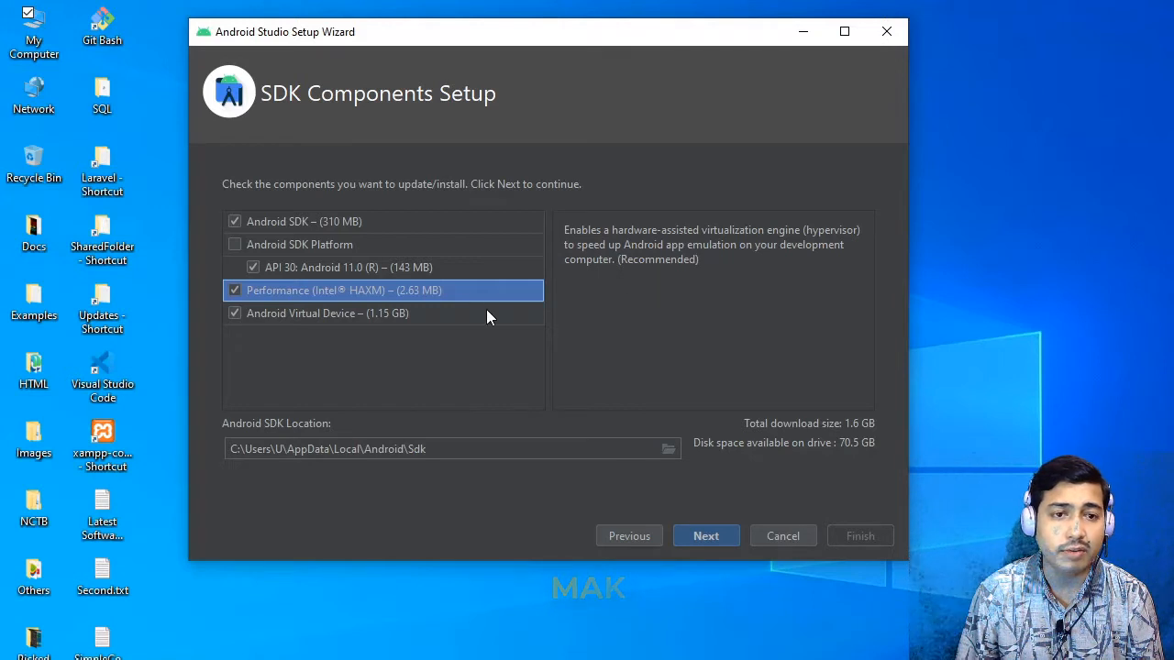
click(424, 314)
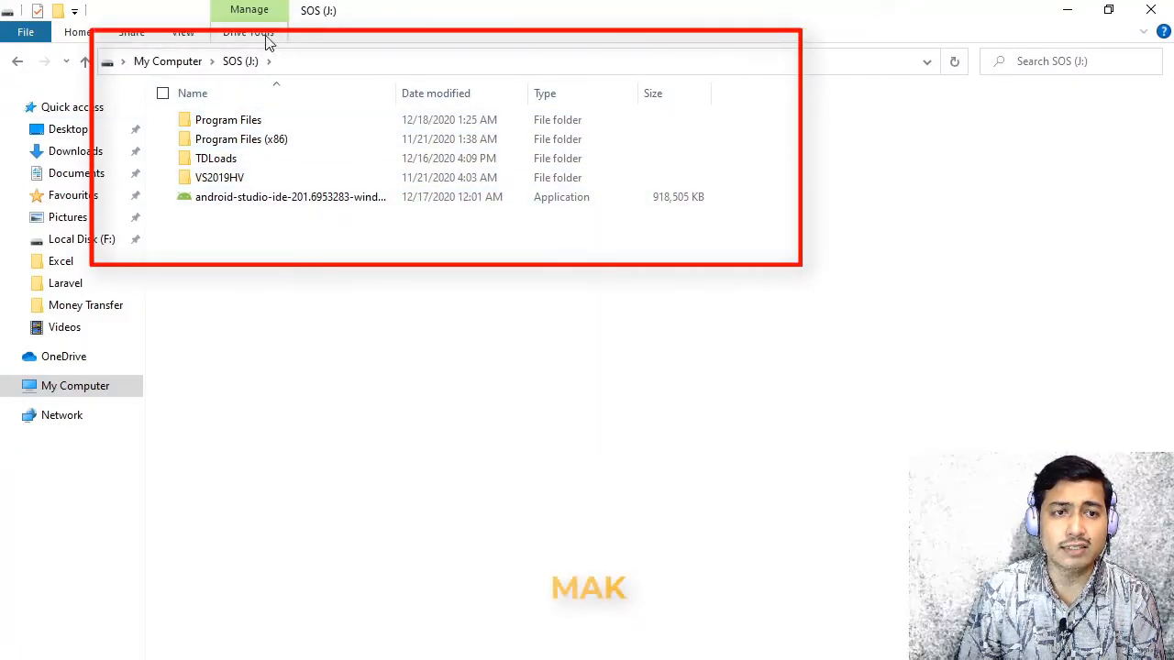
Step: Create a folder named Android in the root of drive J: and open it
click(57, 10)
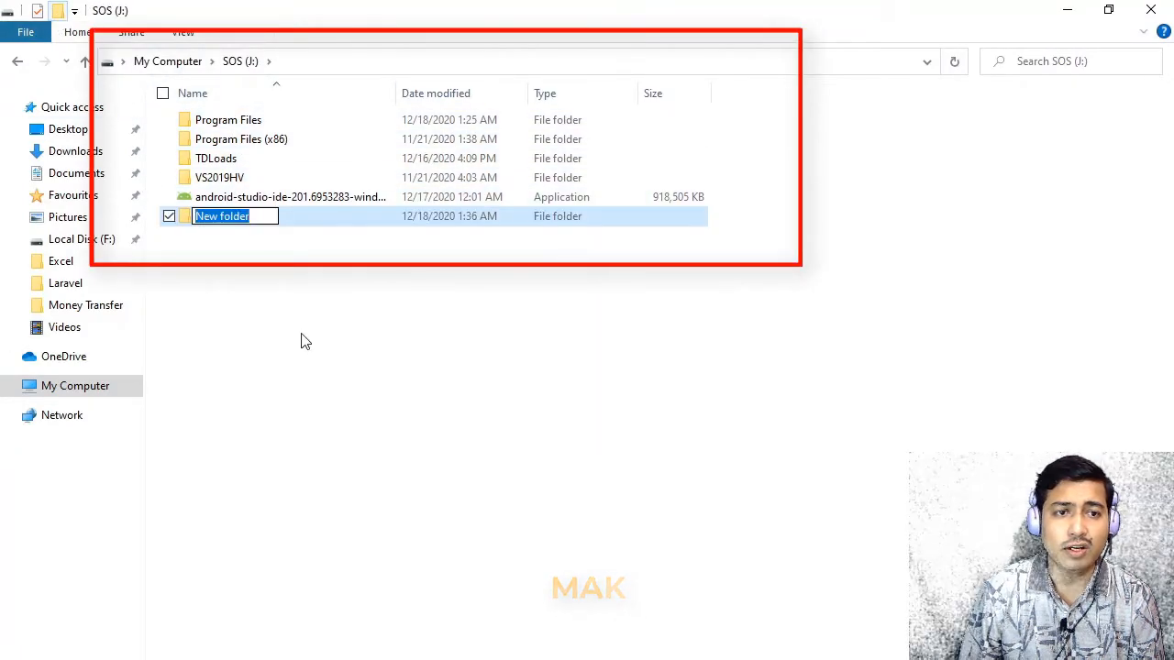
text(A)
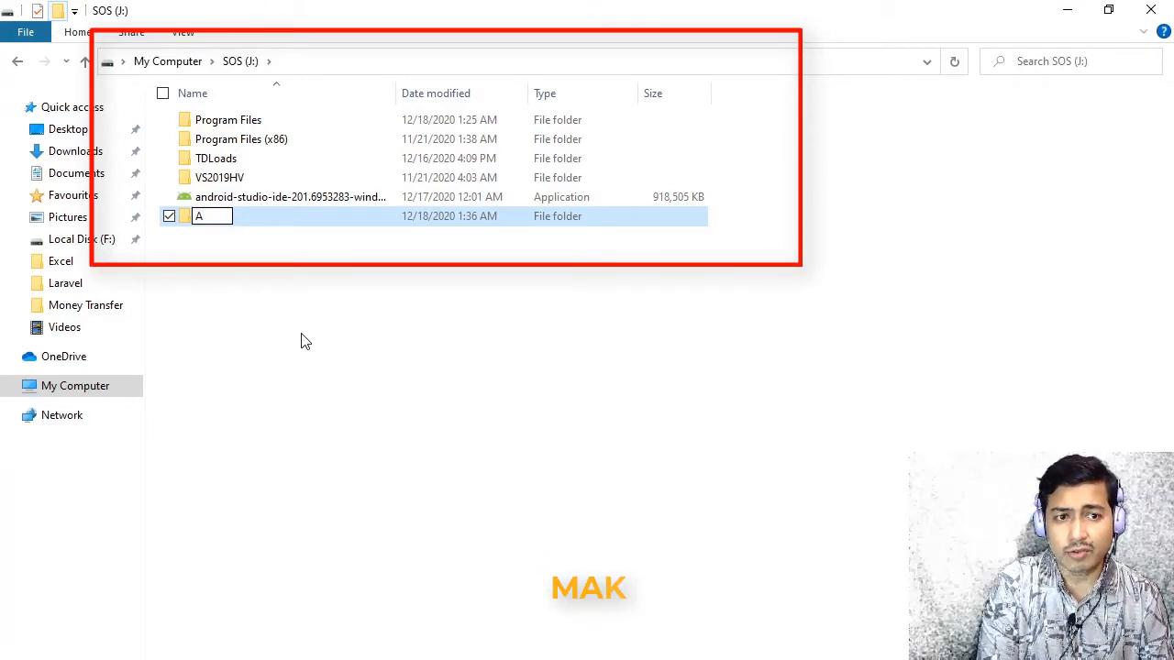
text(ndroid)
click(223, 229)
double_click(223, 223)
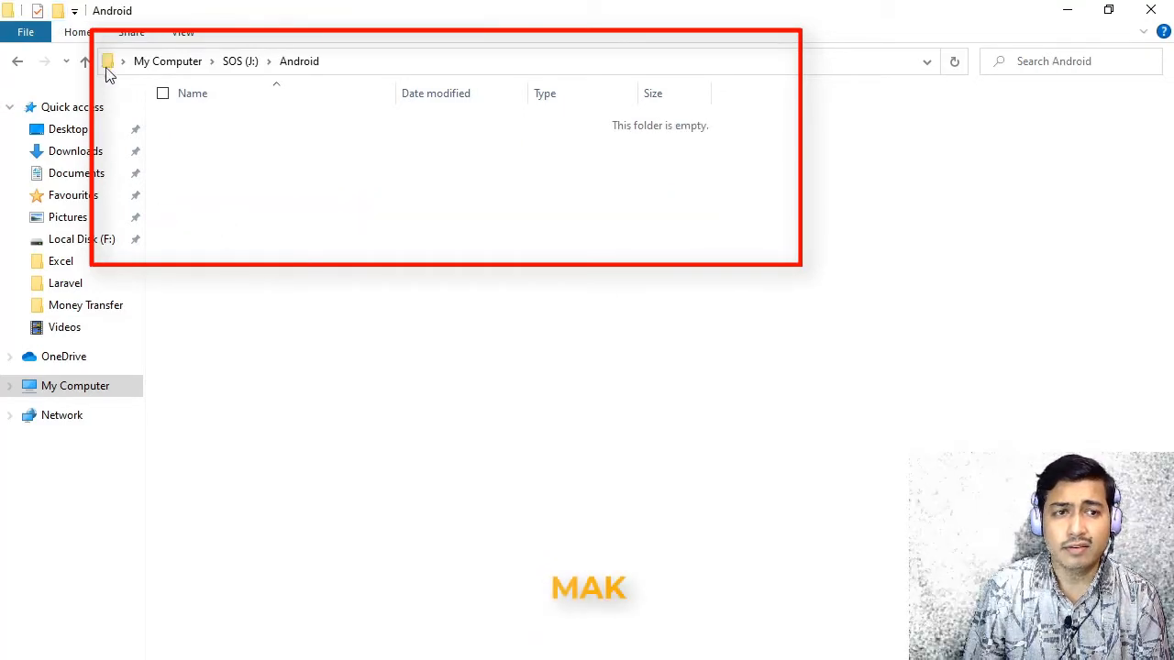
Step: Create a folder named Sdk inside J:\Android and check the new folder structure from the drive's root
click(57, 10)
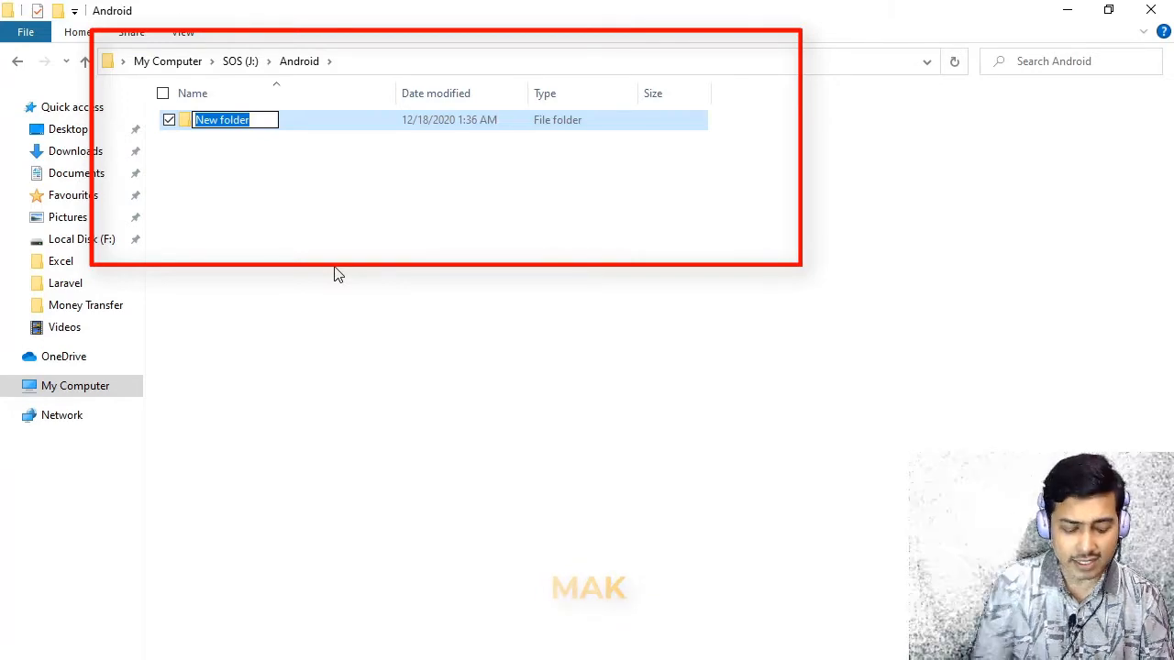
text(Sdk)
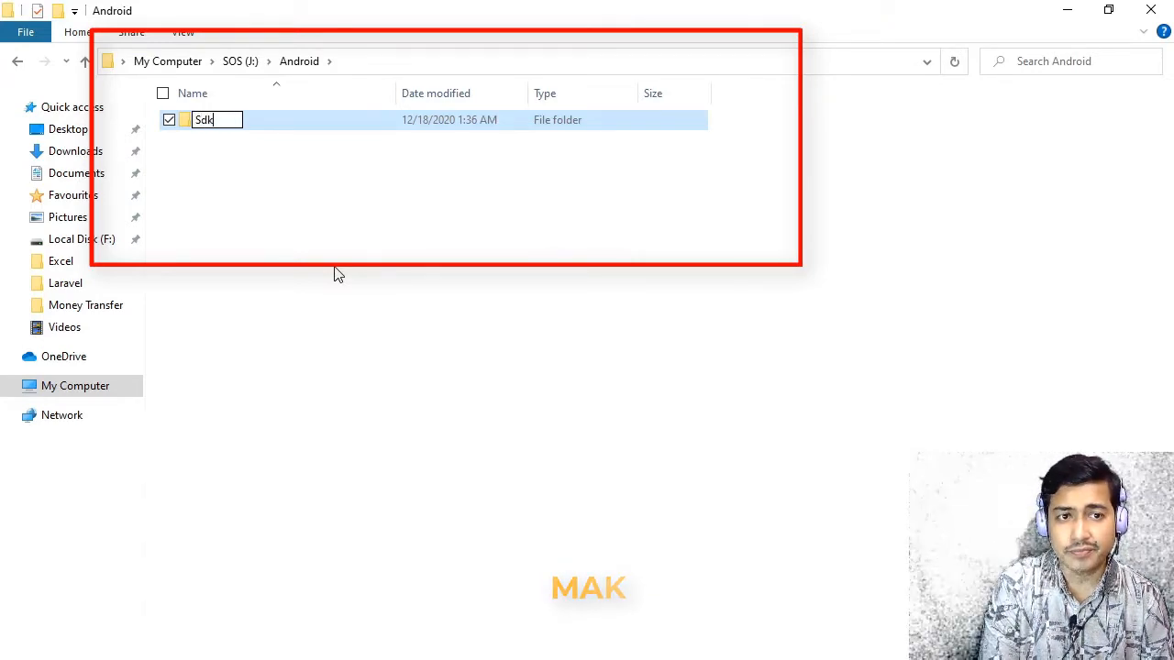
key(Return)
key(alt+Up)
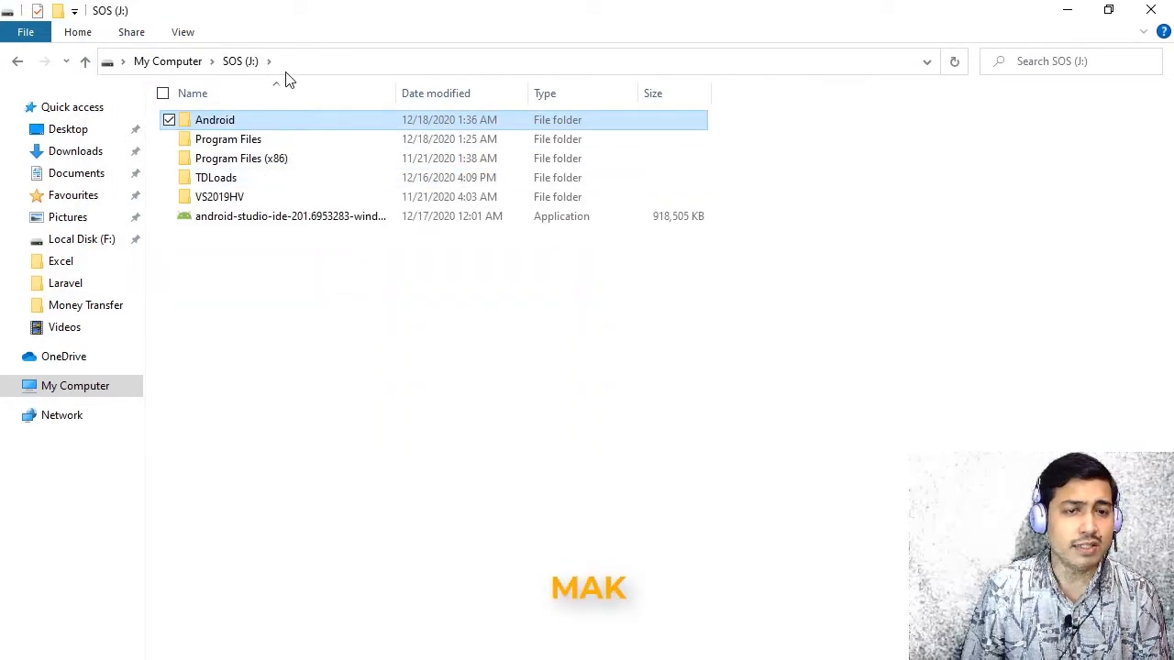
double_click(234, 125)
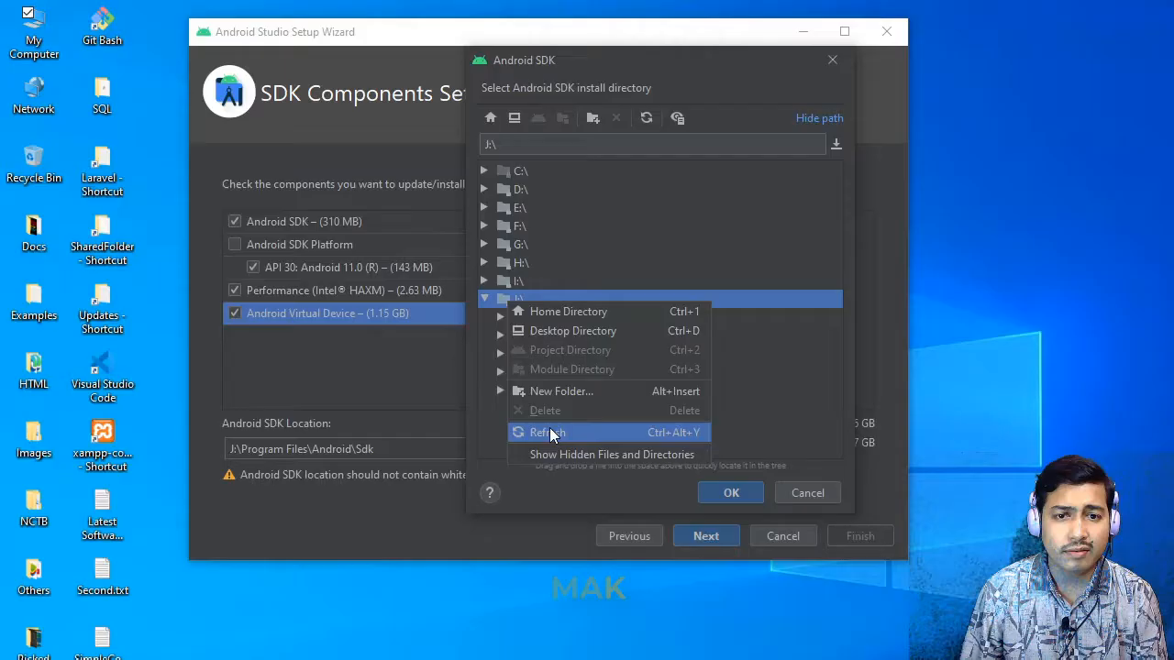
Step: Refresh drive J: in the install directory chooser and set the Android SDK location to J:\Android\Sdk
click(551, 430)
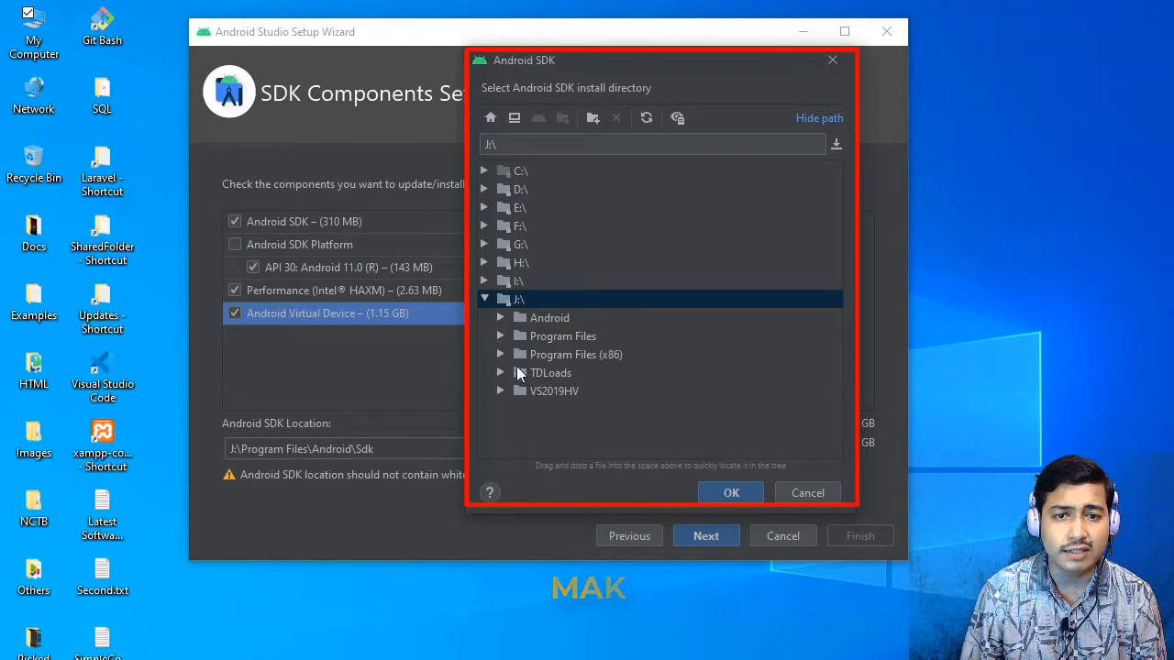
click(500, 319)
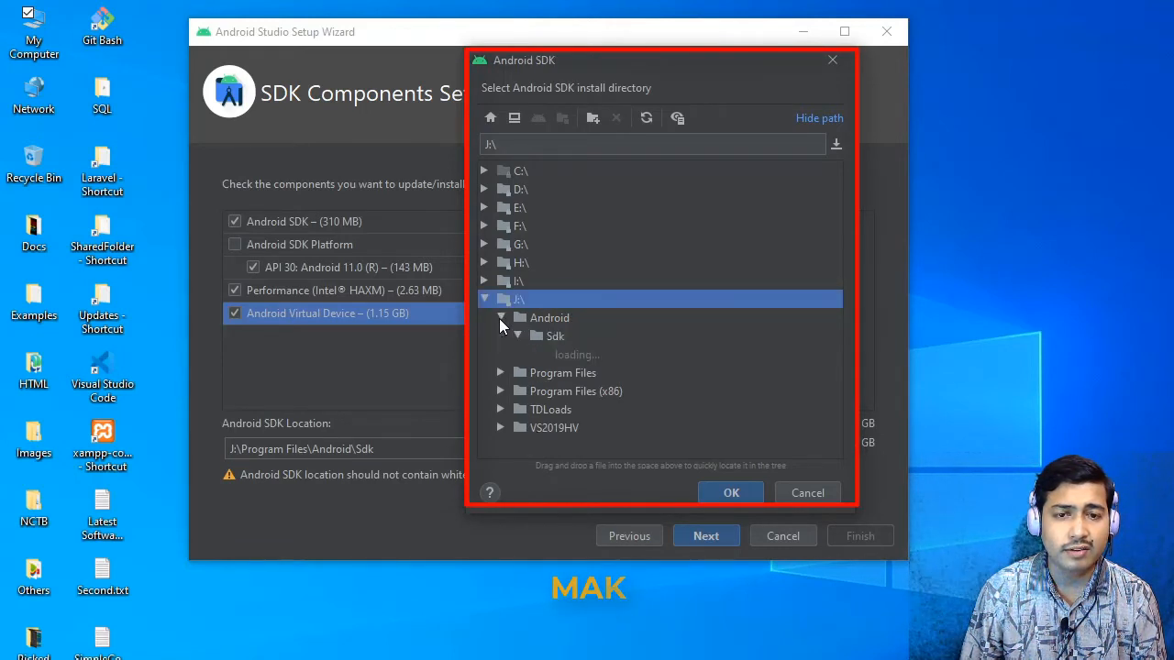
click(551, 319)
click(552, 335)
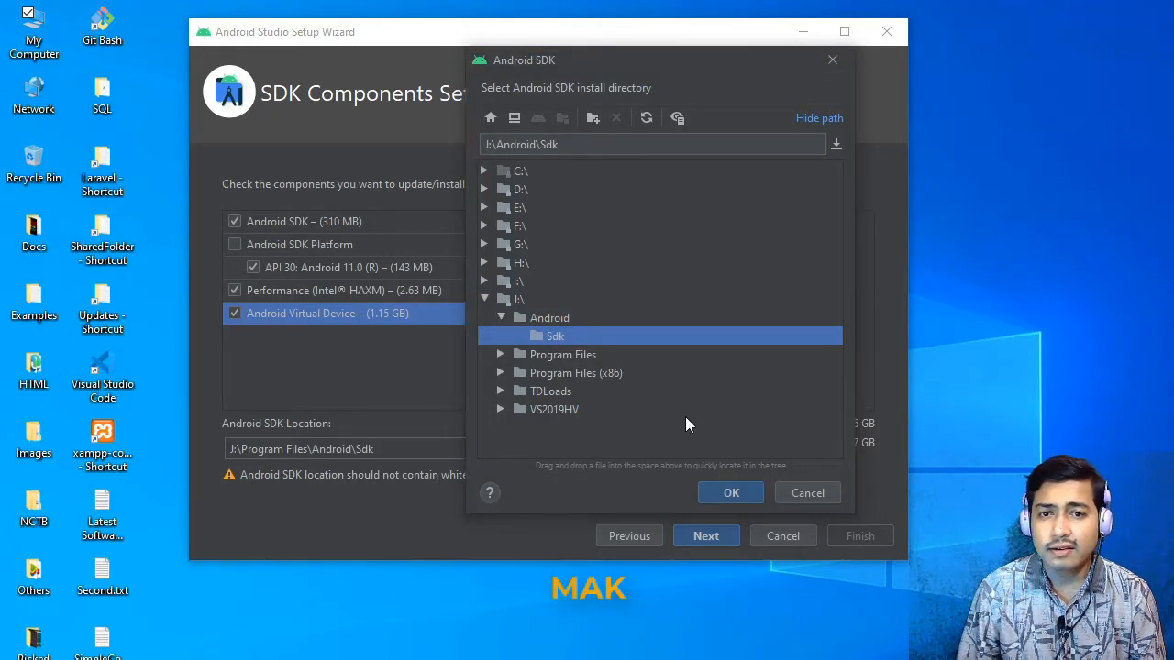
click(730, 495)
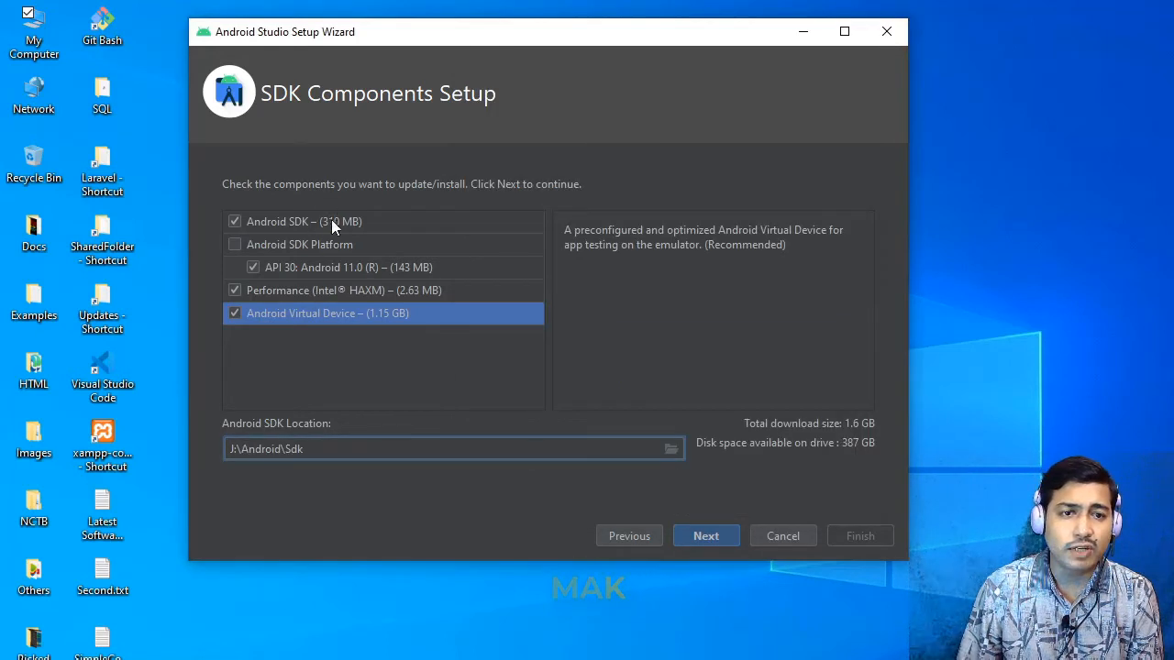
Step: Accept the selected SDK components and keep the emulator RAM allocation at the recommended 2,048 MiB
click(418, 223)
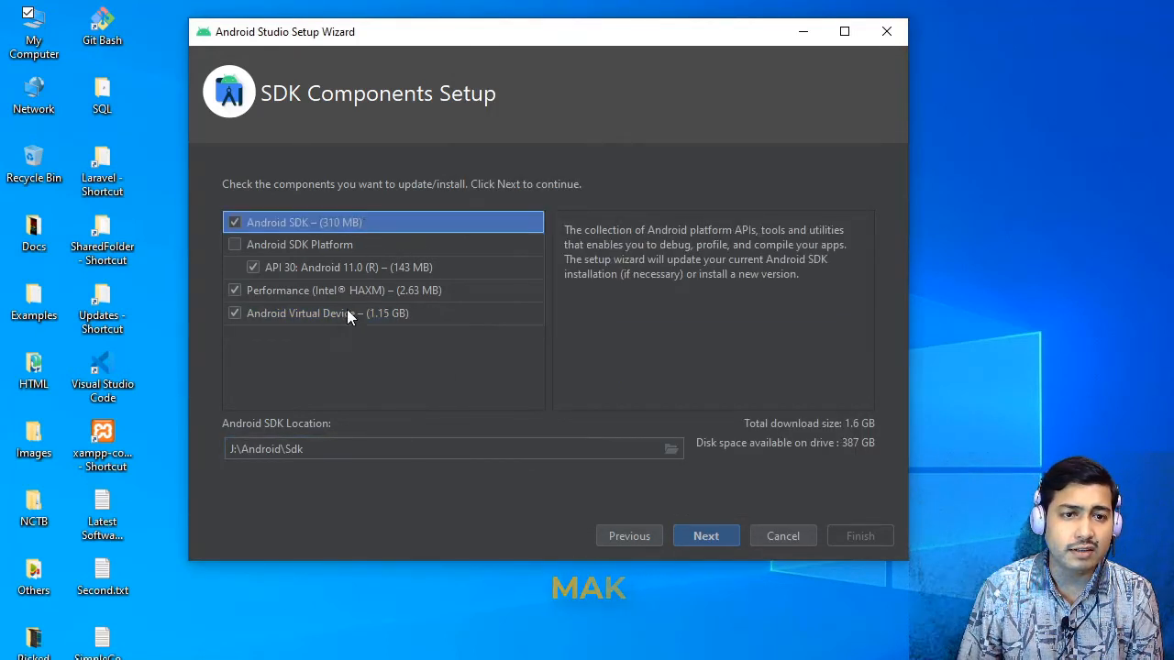
click(708, 537)
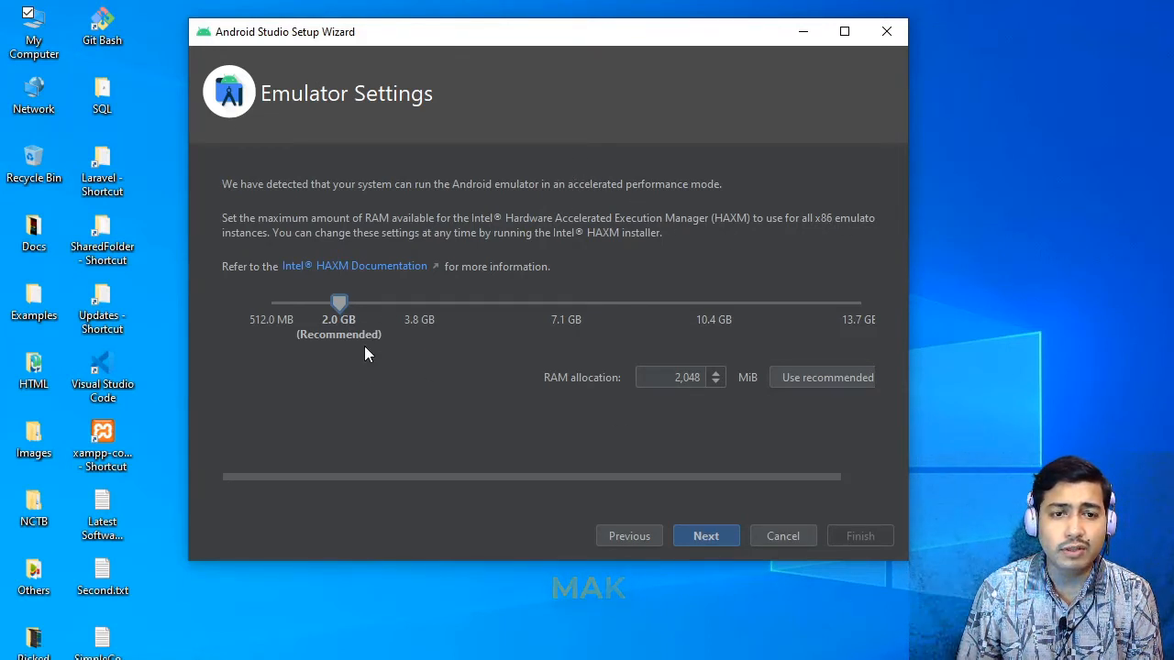
click(712, 540)
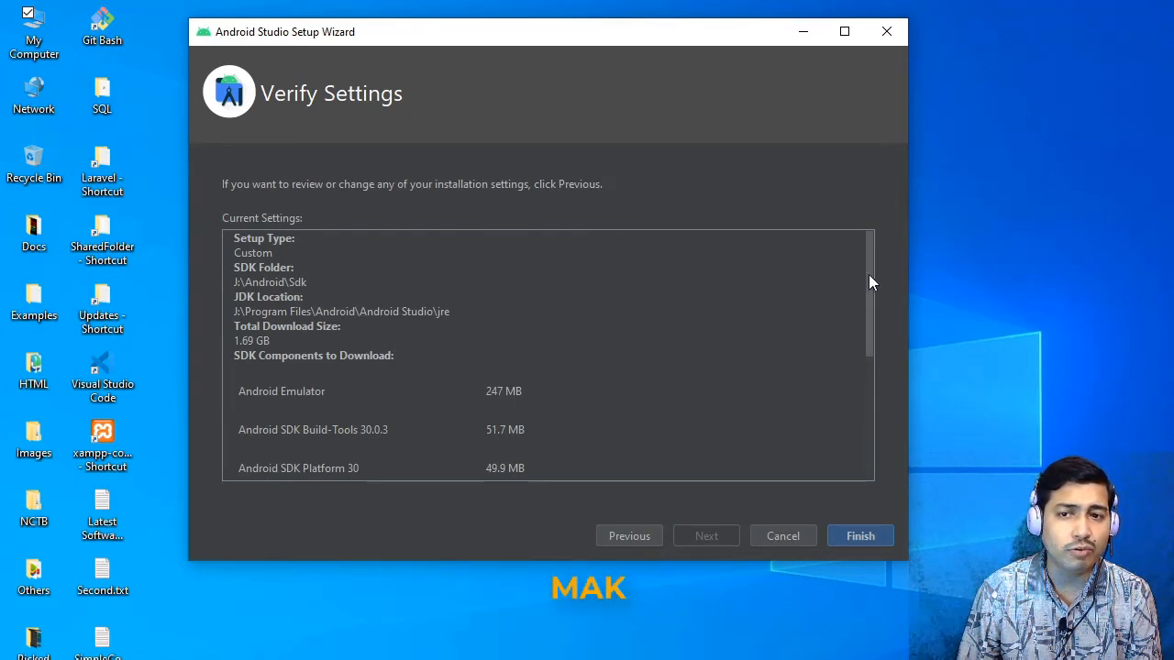
Step: Review the current settings summary, run the component download and installation, and finish the setup wizard
drag(868, 274, 859, 415)
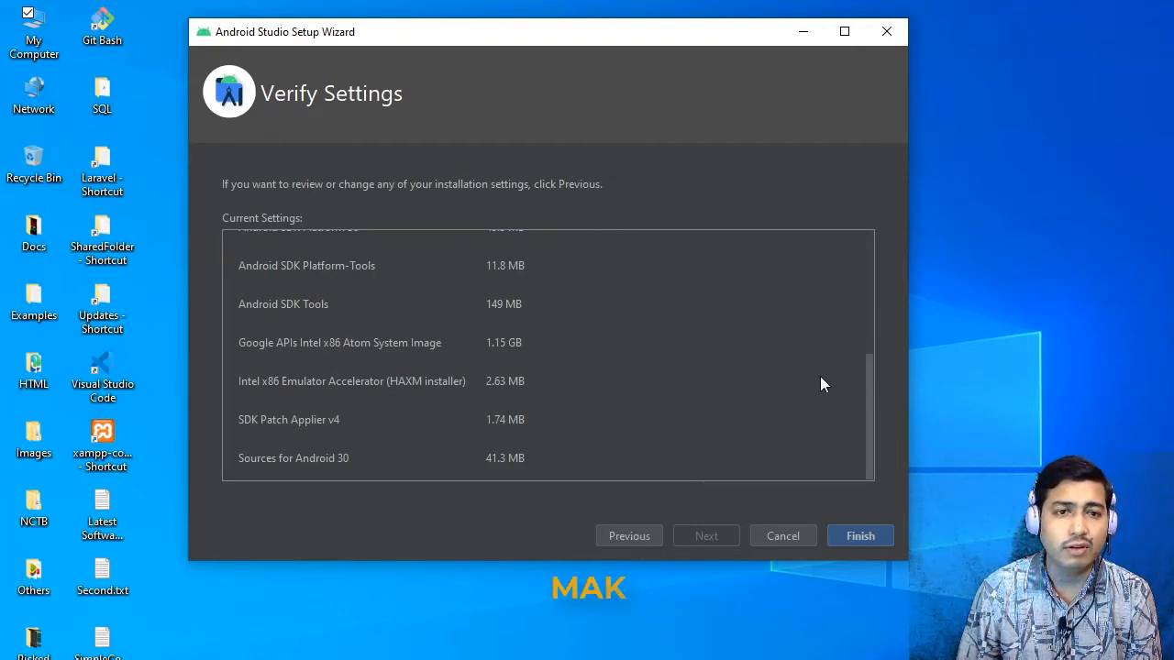
drag(866, 398, 697, 557)
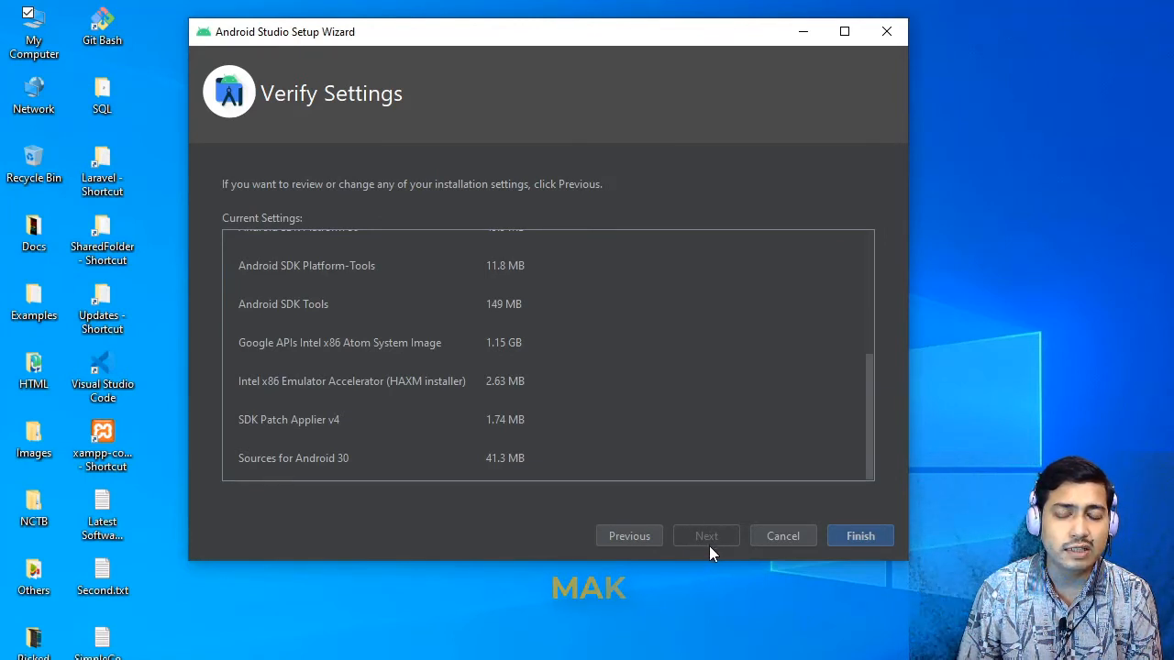
click(859, 533)
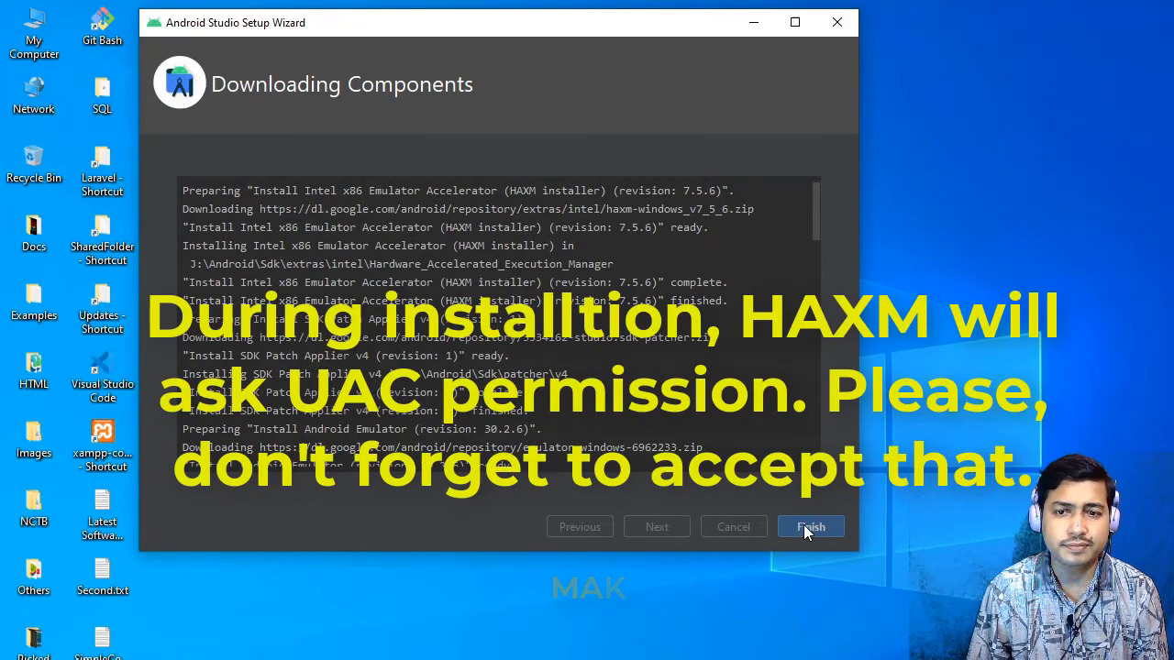
click(803, 524)
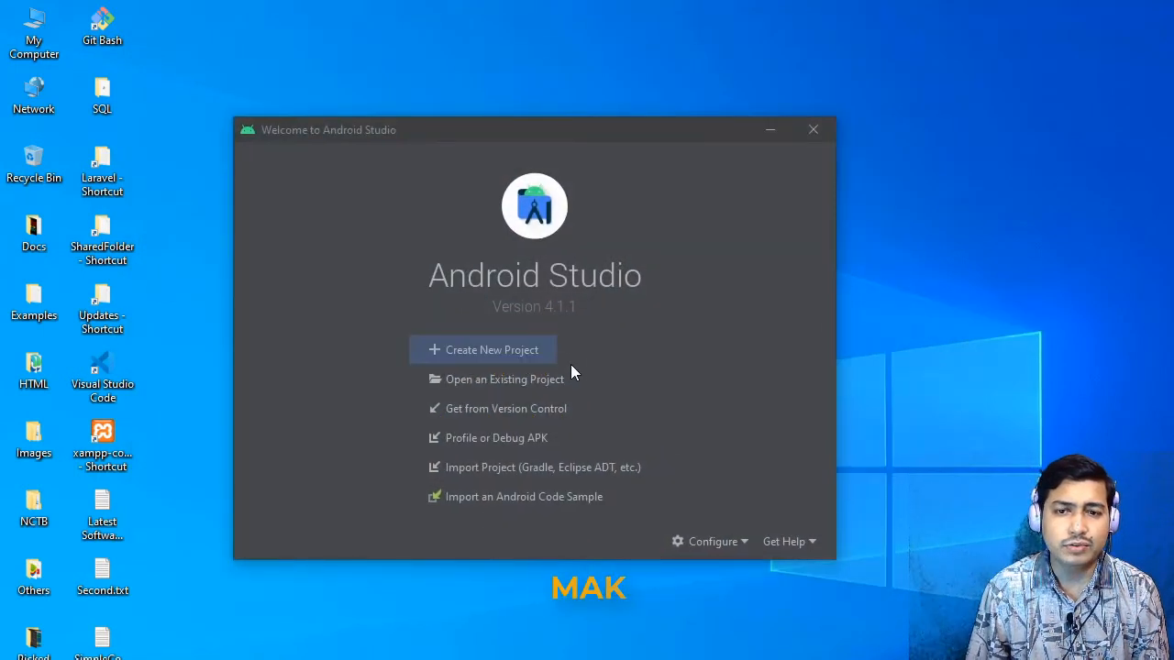